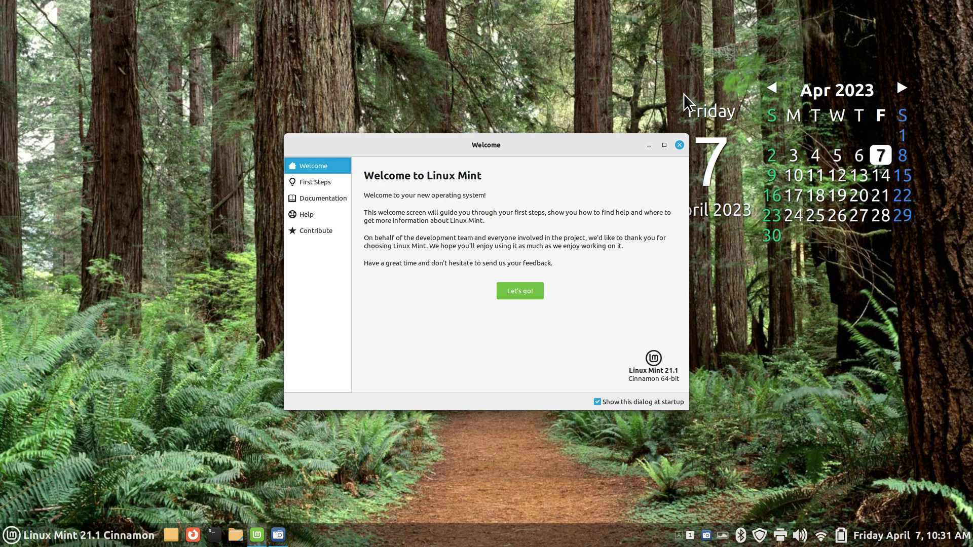
click(679, 145)
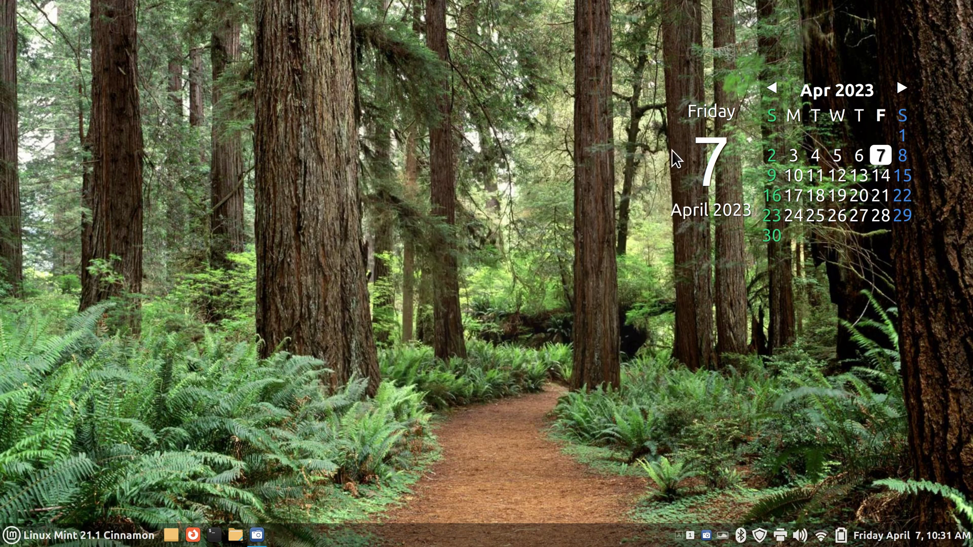
click(13, 541)
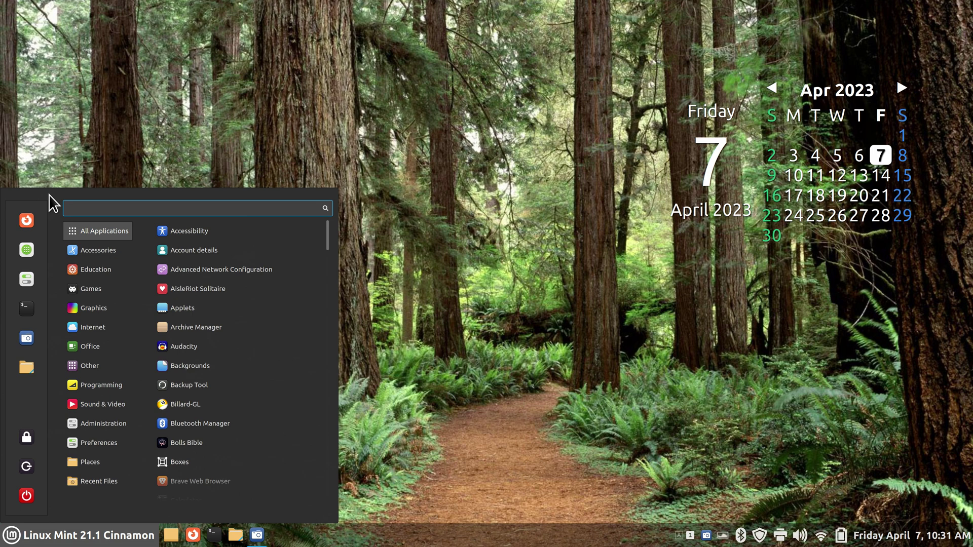
key(Escape)
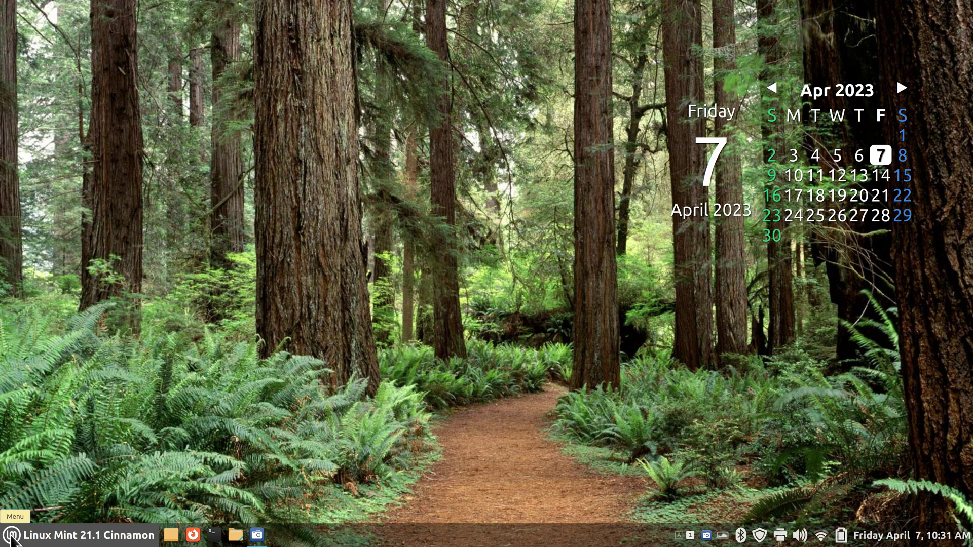
- Open the Menu applet's Configure settings and move the window toward the centre
right_click(10, 538)
click(102, 497)
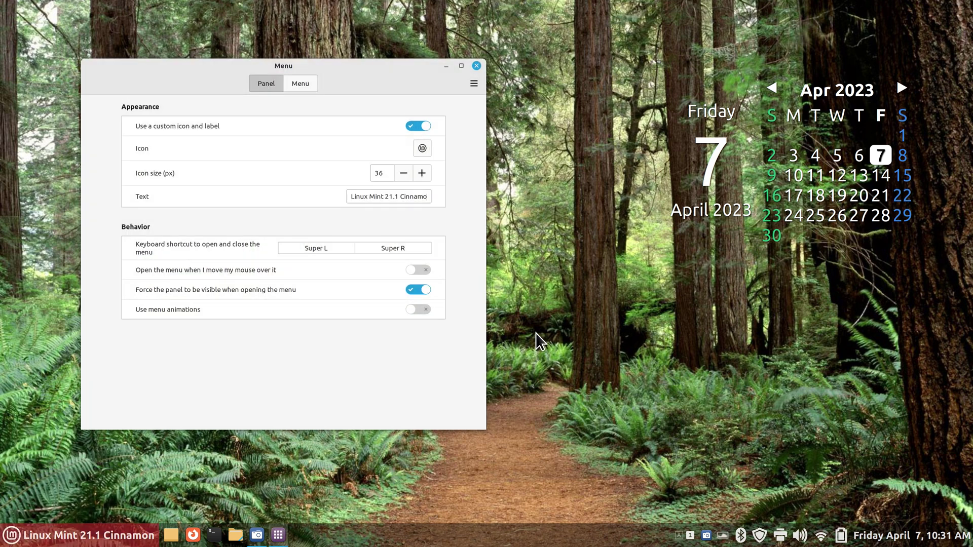
drag(388, 72, 593, 94)
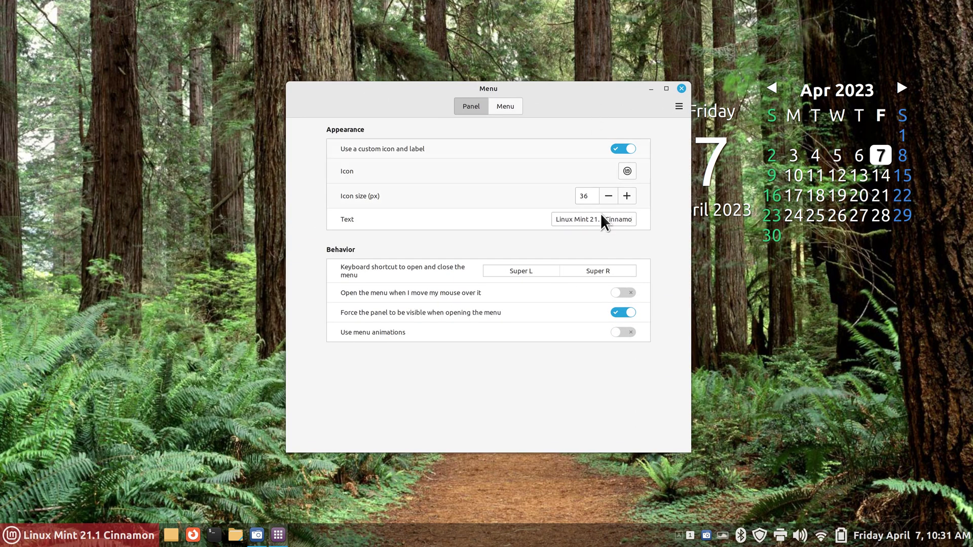
- Turn 'Use a custom icon and label' off, check the menu, then turn it back on
click(619, 148)
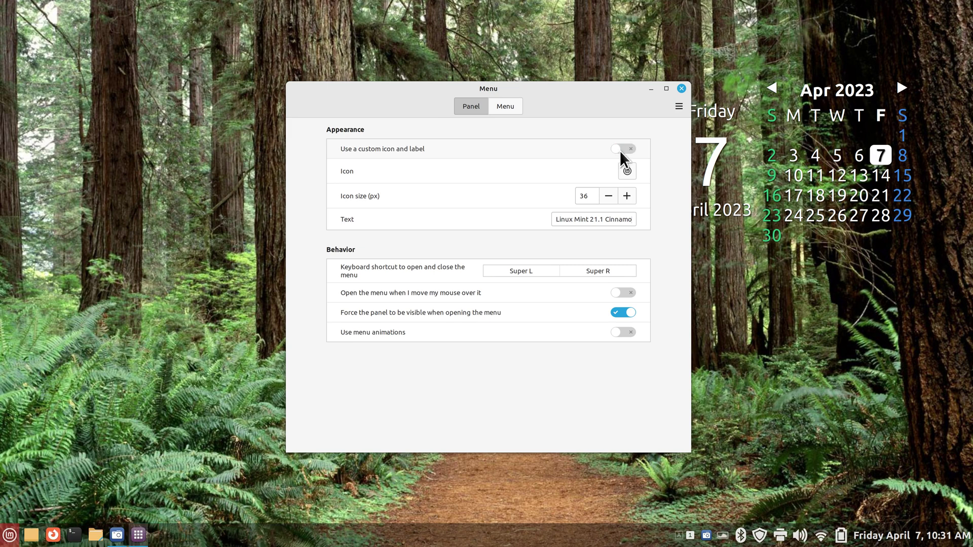
click(10, 536)
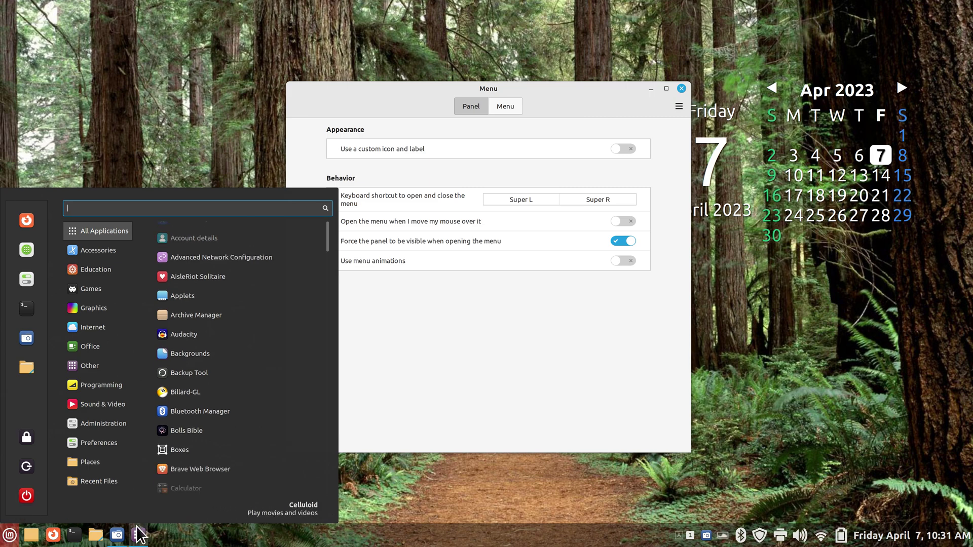
click(446, 365)
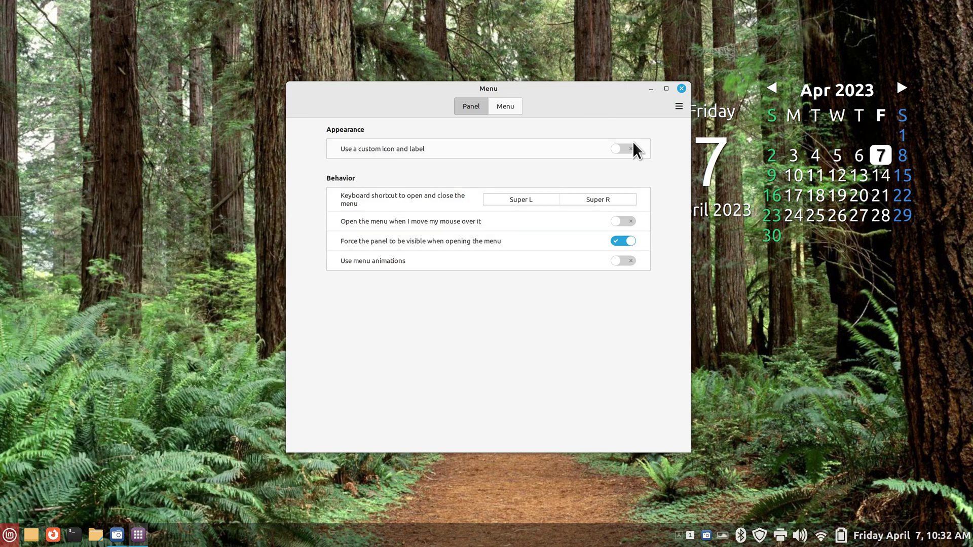
click(649, 151)
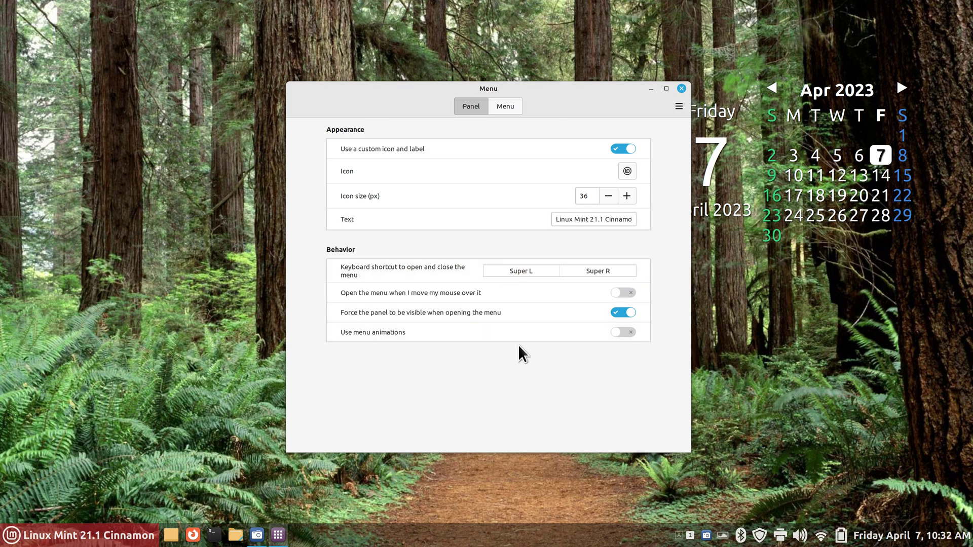
- Set the menu button icon to linuxmint-logo-ring
click(627, 172)
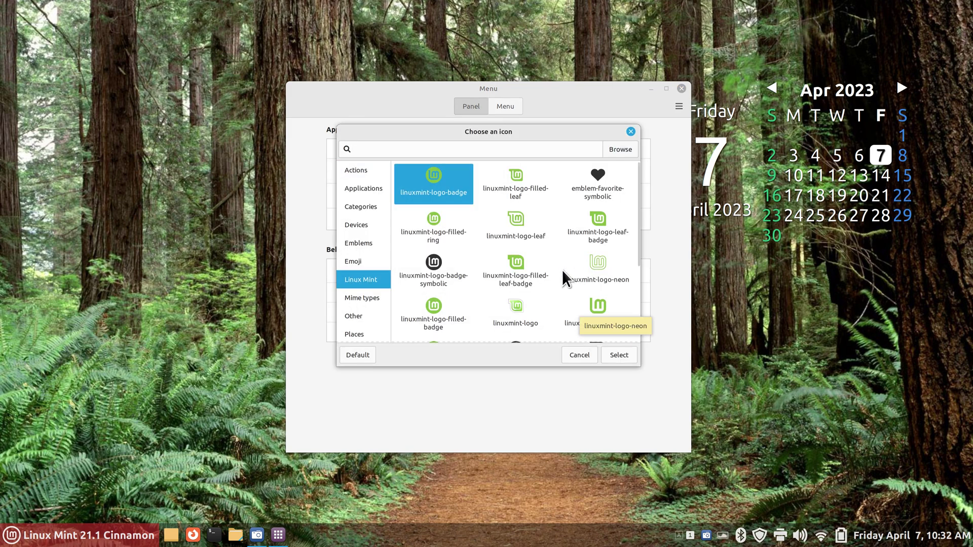
drag(637, 217, 620, 248)
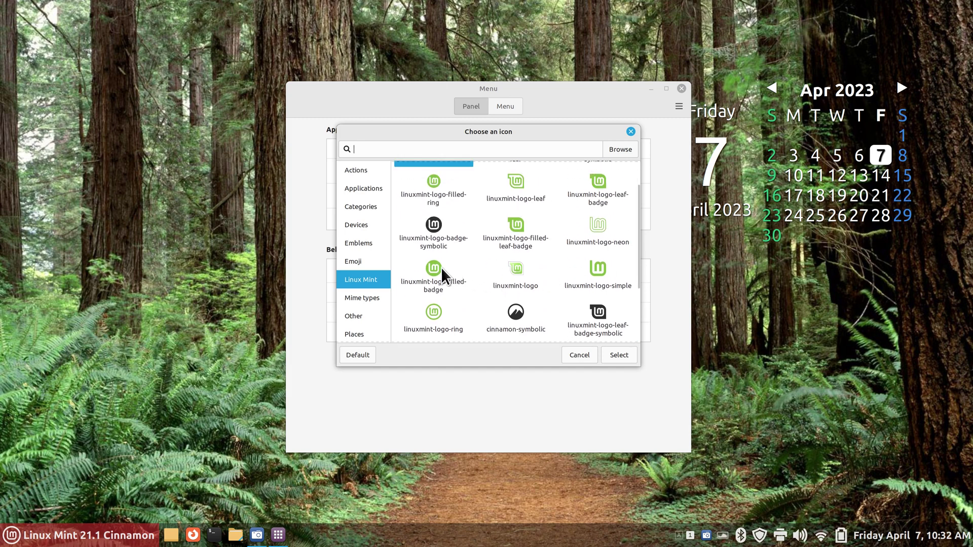
click(432, 307)
click(619, 354)
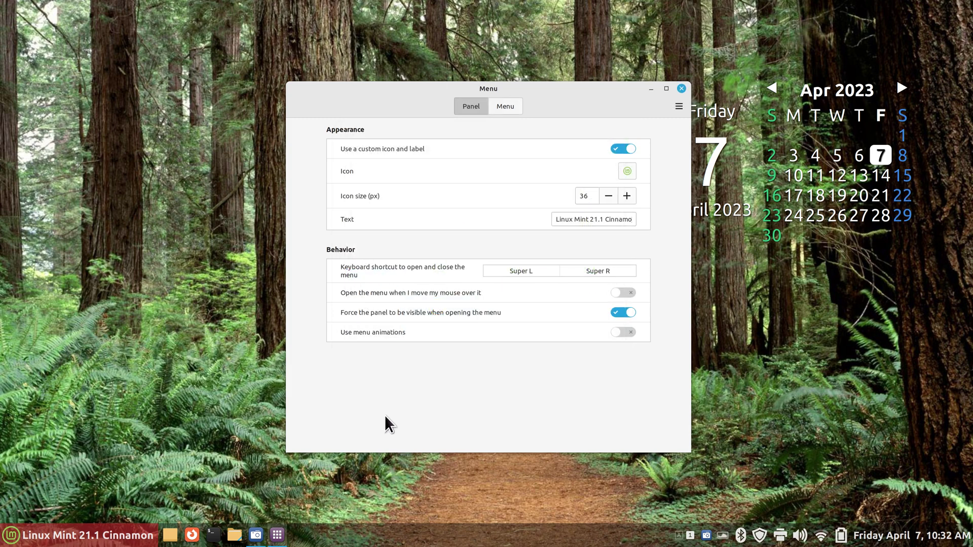
- Try the face-kiss icon from the Emoji category as the menu icon
click(628, 171)
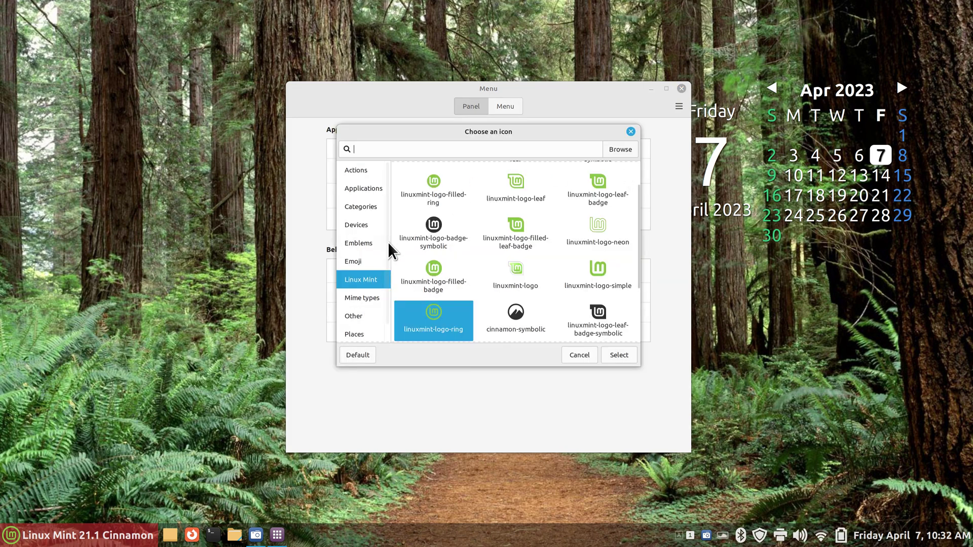
click(358, 261)
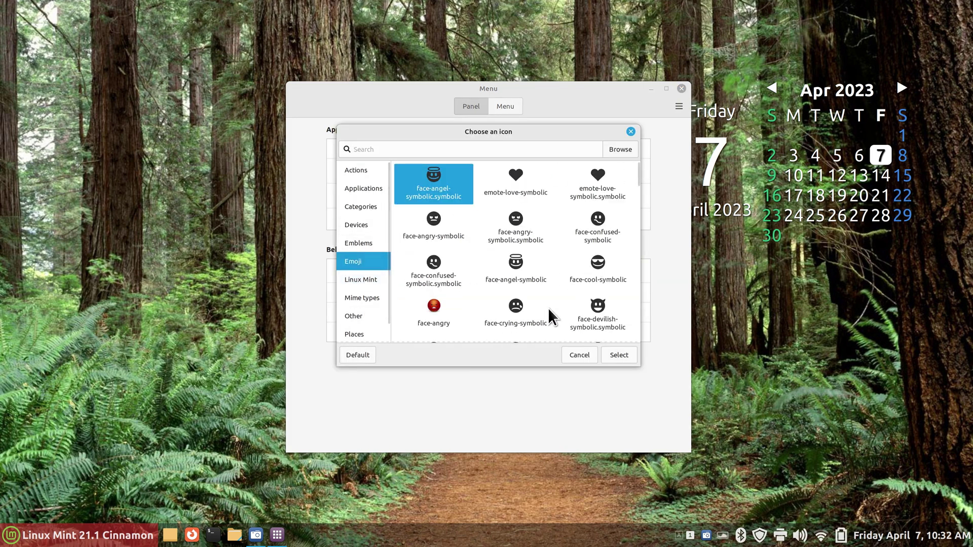
scroll(457, 274, down, 2)
click(445, 273)
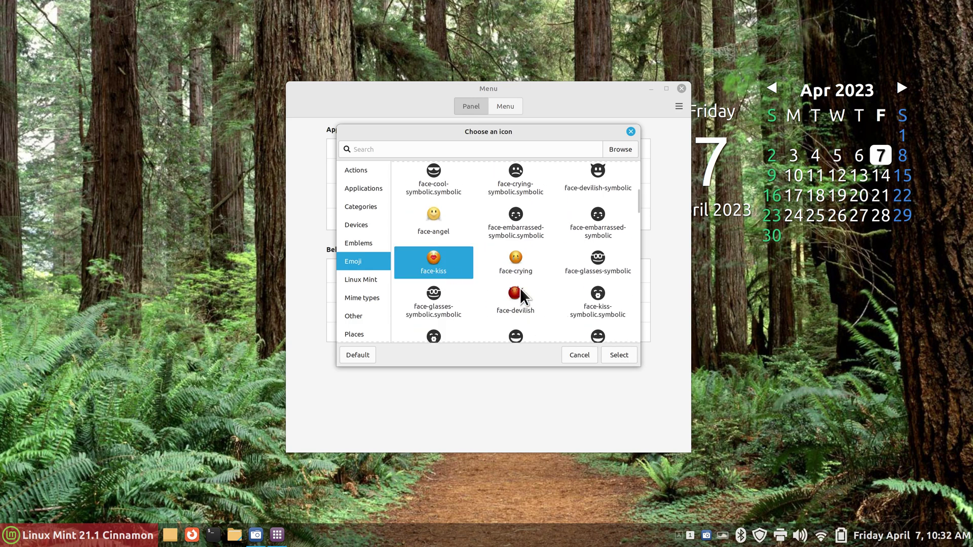
click(616, 355)
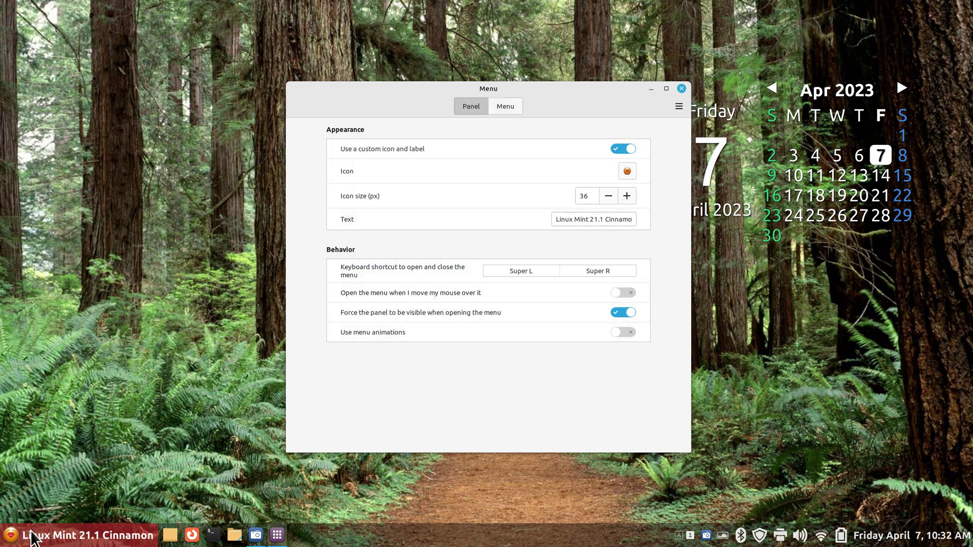
- Settle on the linuxmint-logo-ring-symbolic icon for the menu button
click(623, 170)
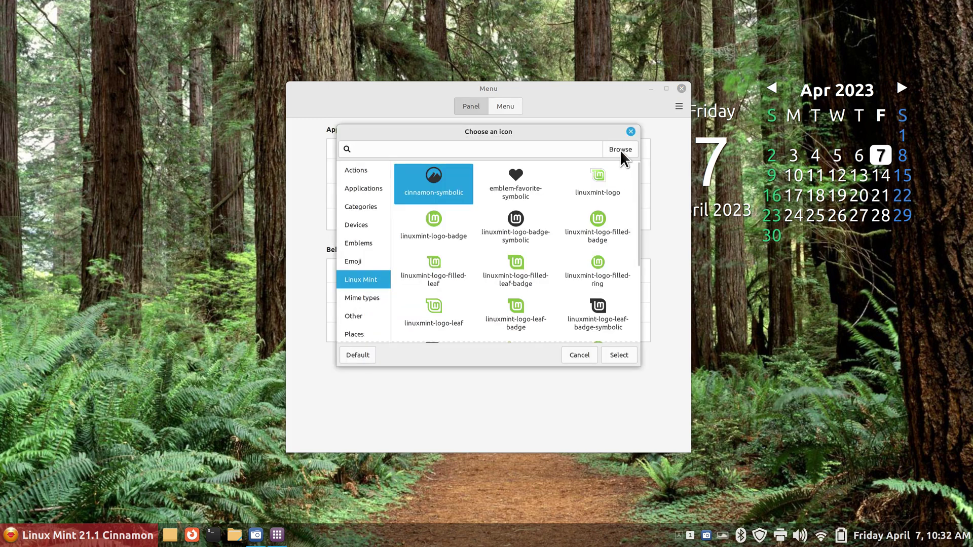
scroll(543, 303, down, 5)
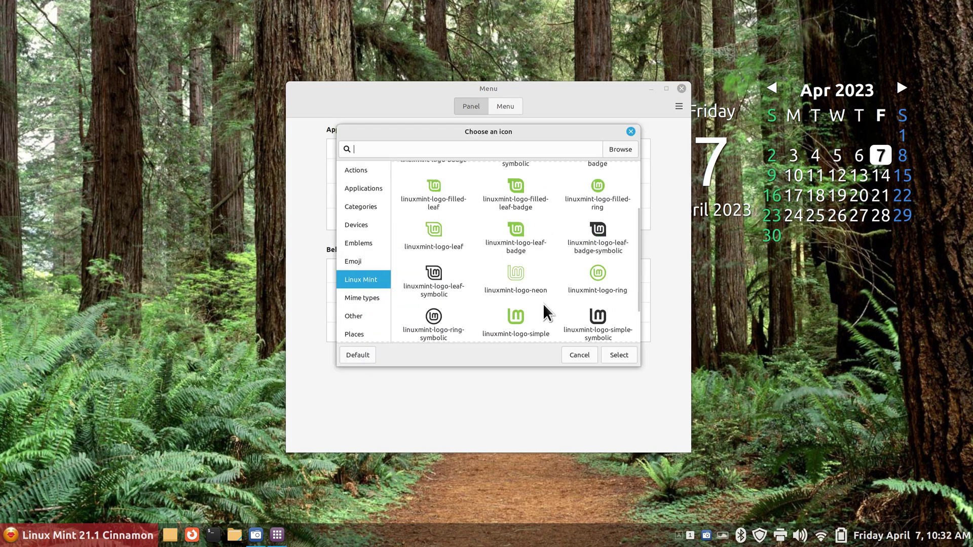
click(469, 288)
click(618, 356)
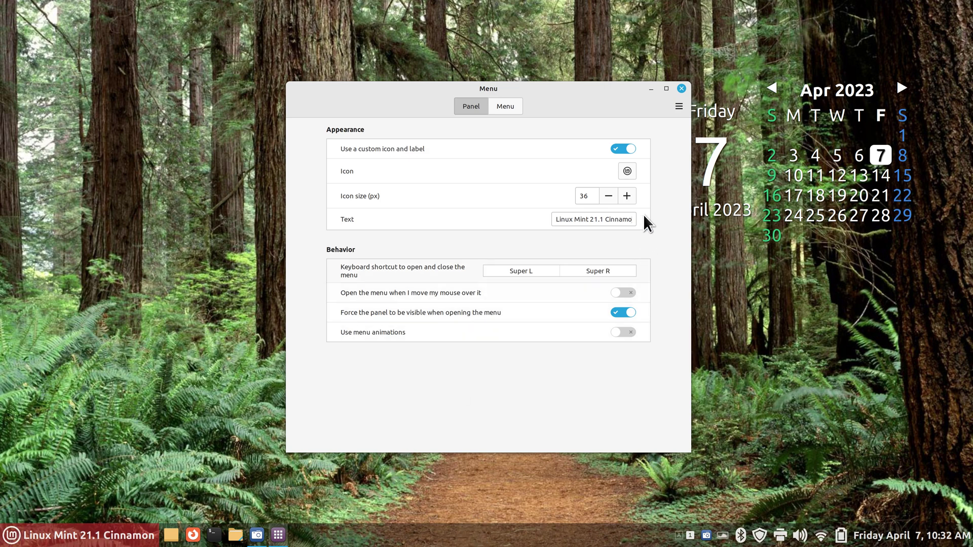
- Adjust Icon size (px) down and up to settle on 40, then toggle the custom icon and label off and on
click(608, 196)
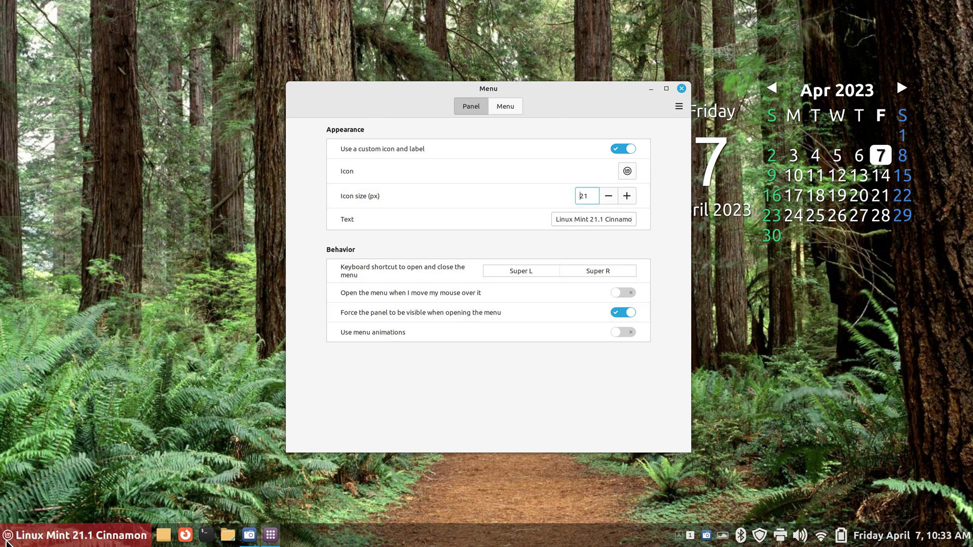
click(626, 192)
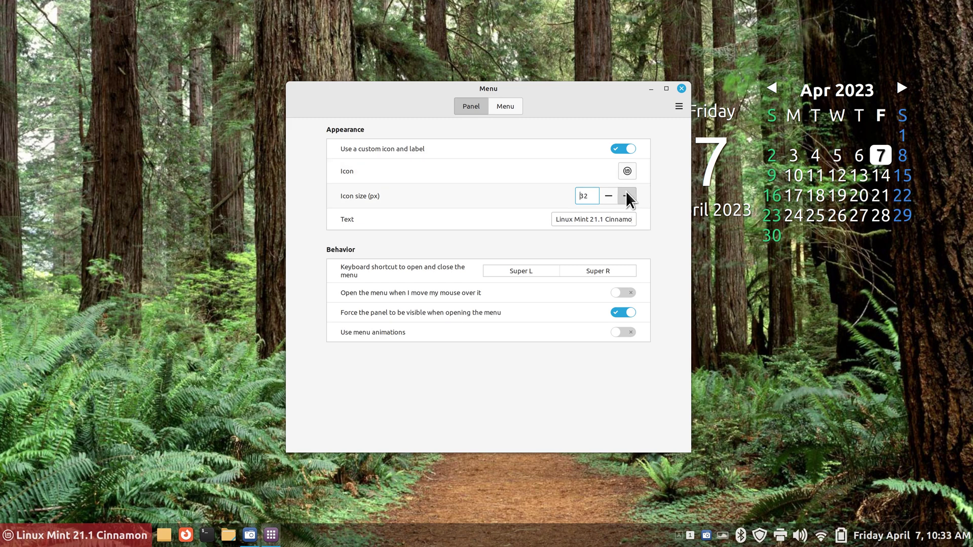
click(626, 192)
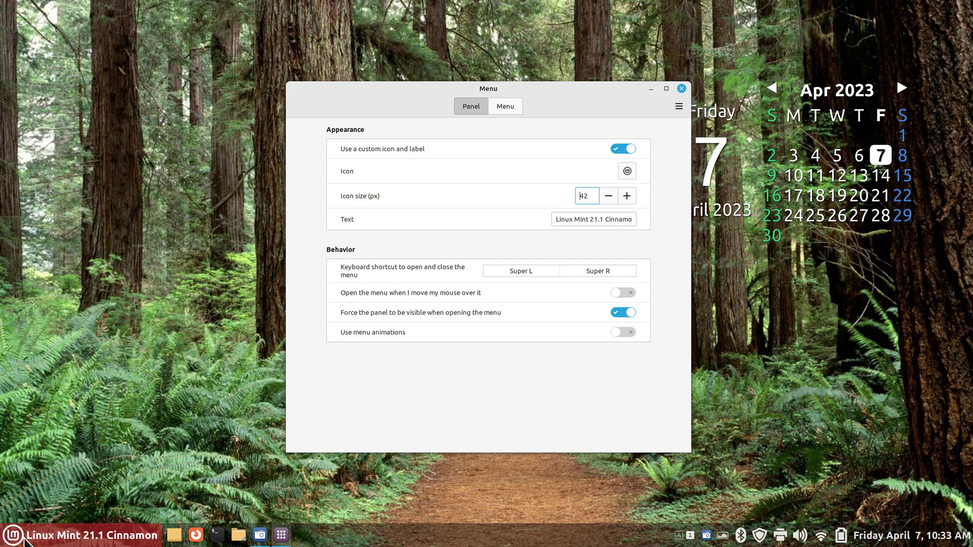
click(608, 195)
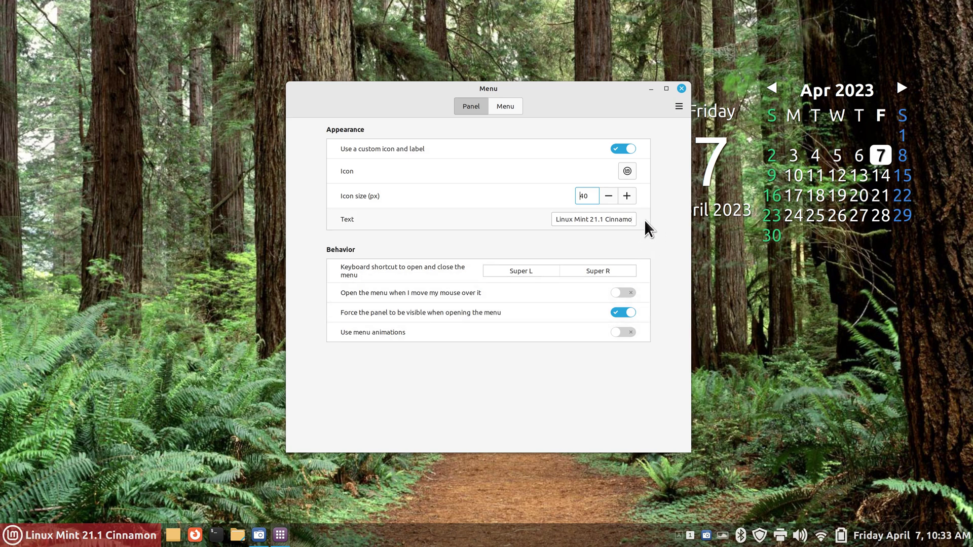
click(617, 150)
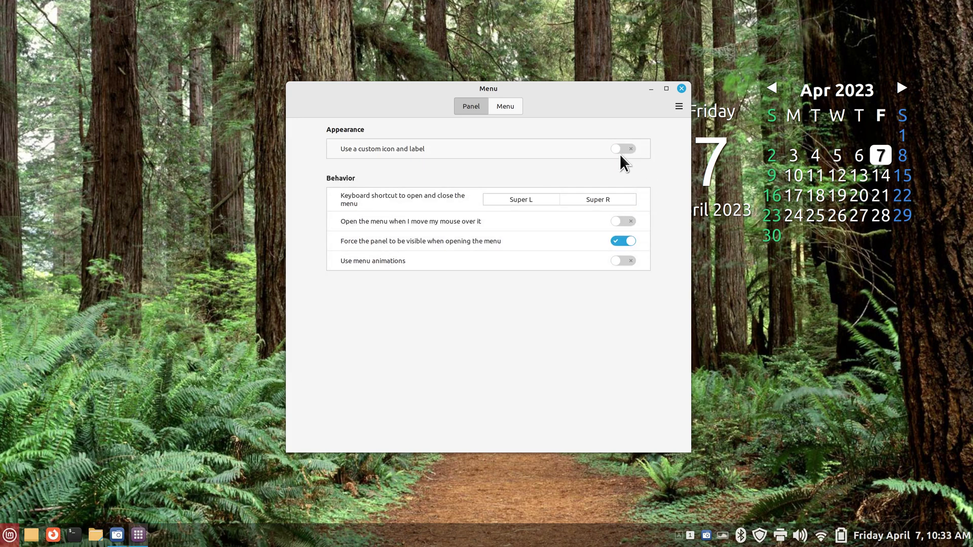
click(631, 149)
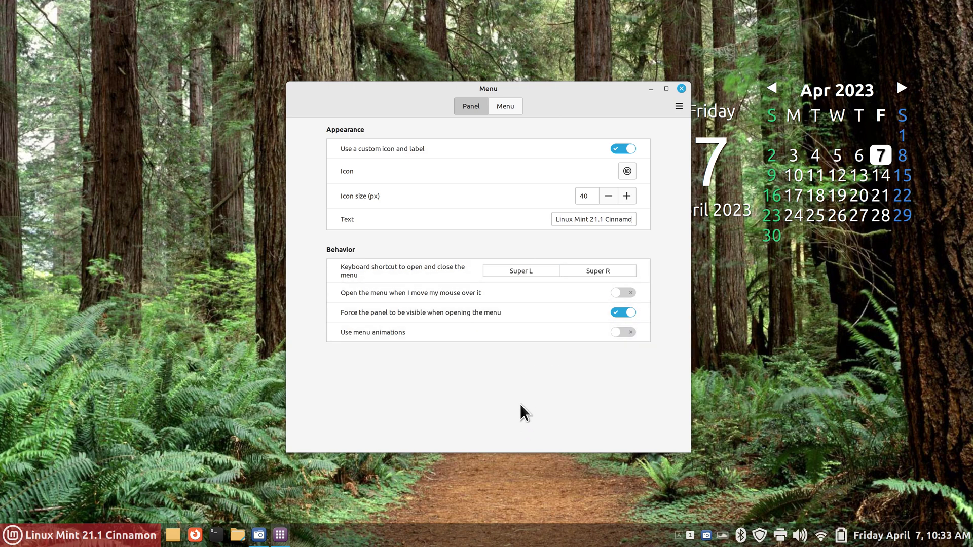
- Open and close the menu with Super, then cancel a shortcut change, keeping Super L and Super R
key(super)
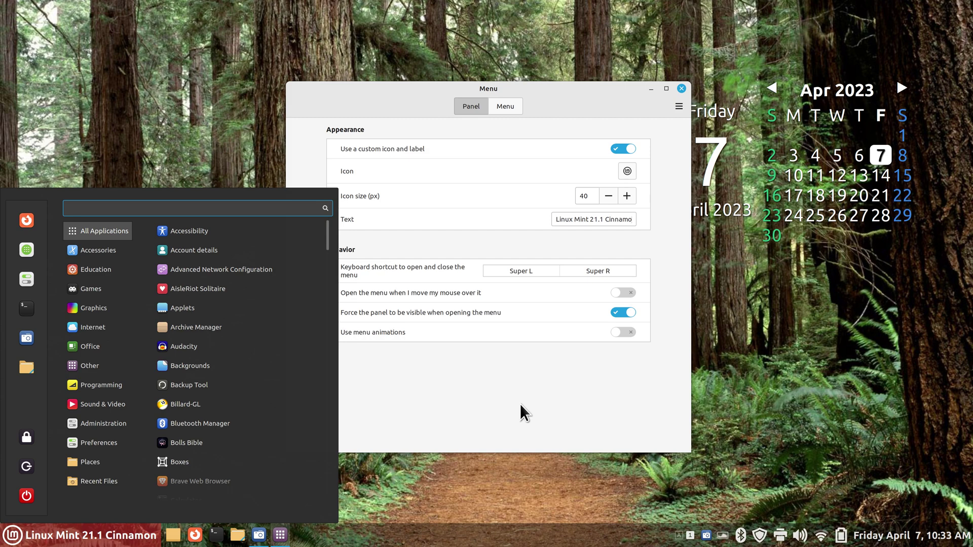
key(super)
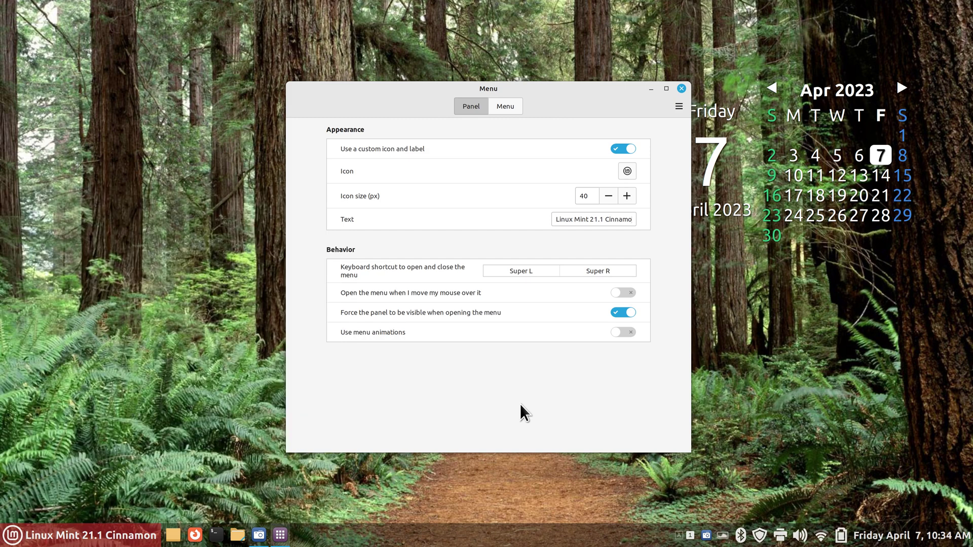
click(538, 274)
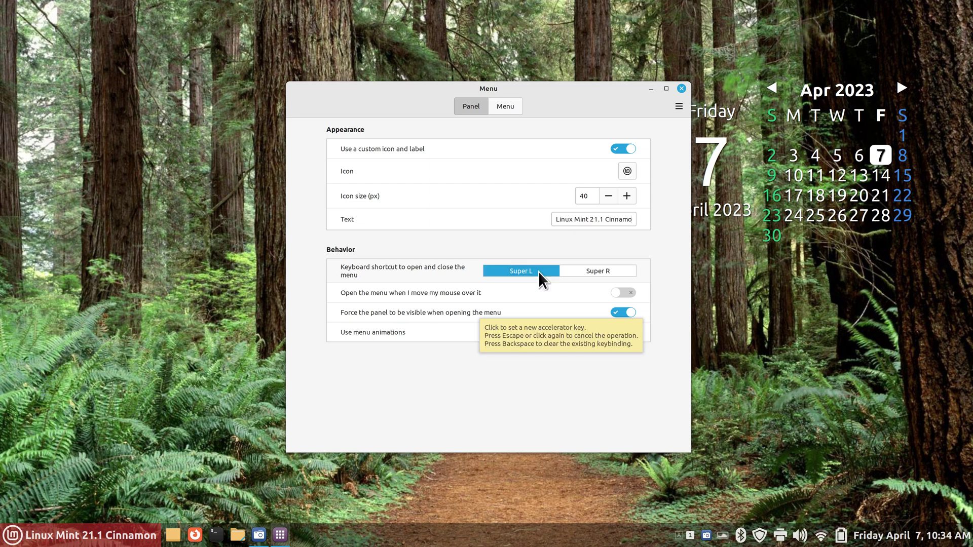
key(super)
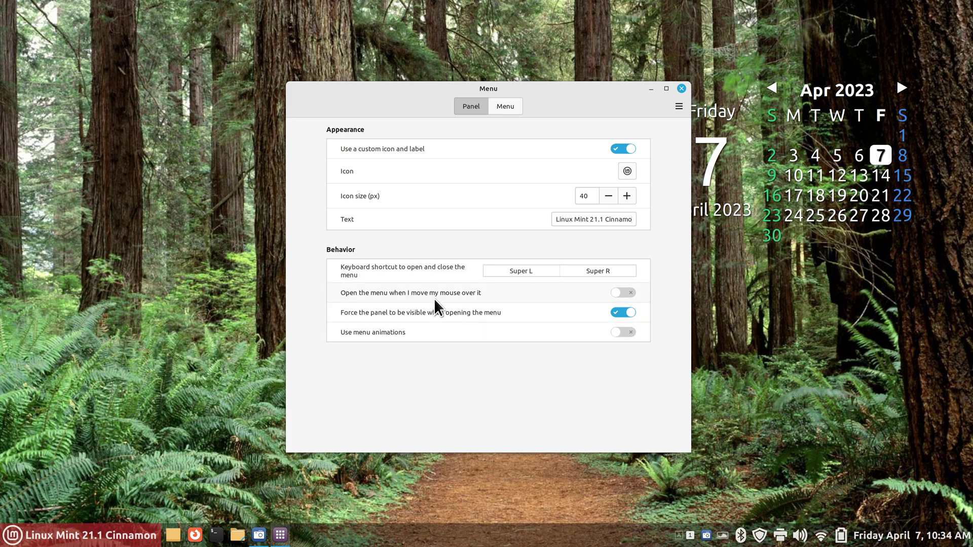
- Enable opening the menu on mouse-over, close the settings, and test the menu
click(629, 294)
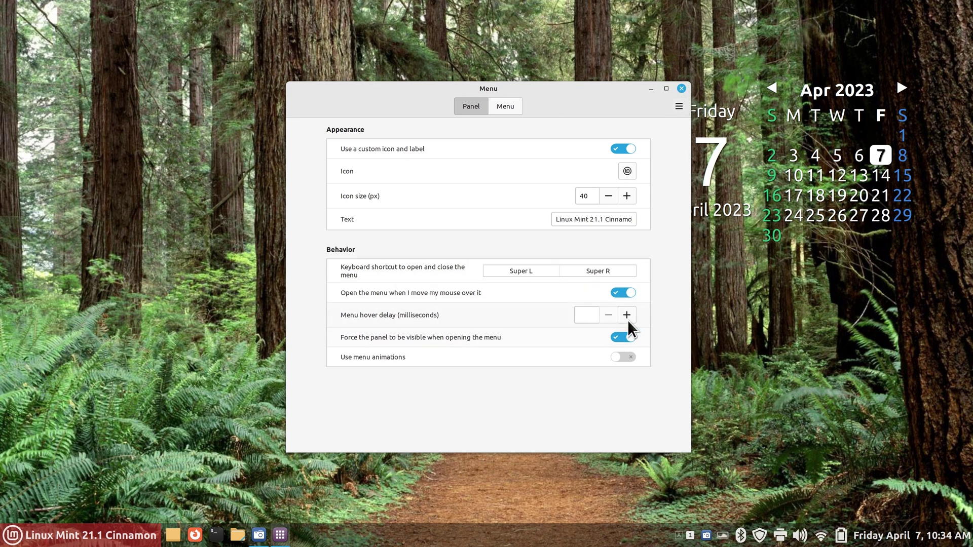
click(681, 90)
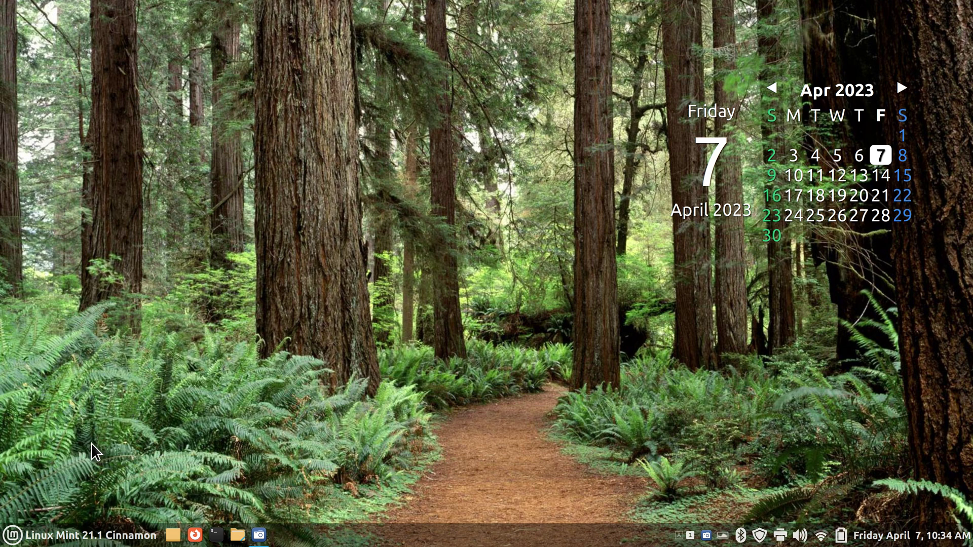
click(27, 533)
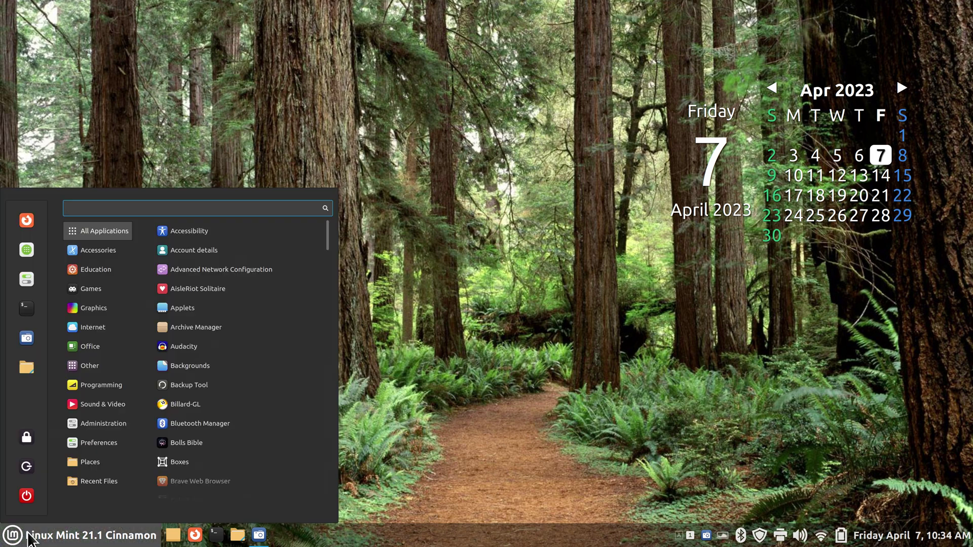
mouse_move(98, 482)
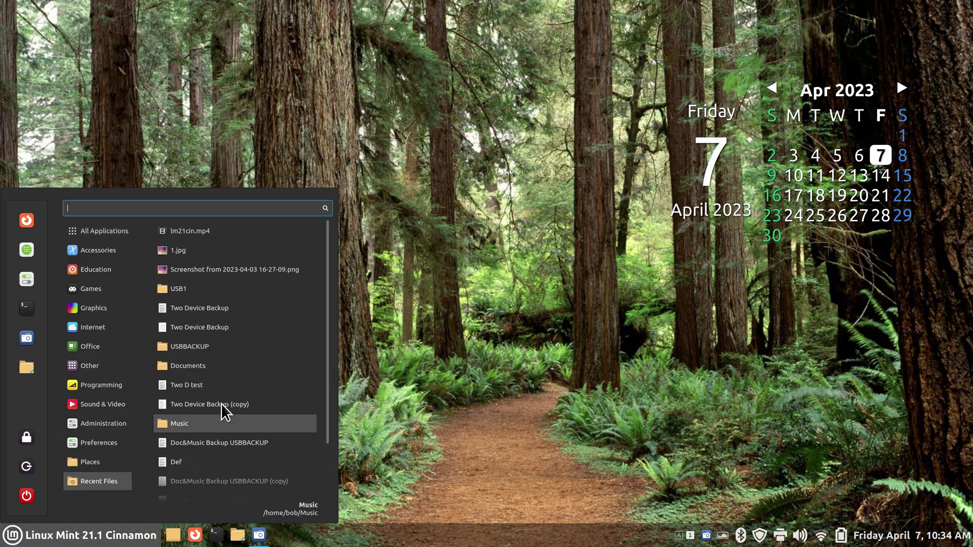
click(515, 269)
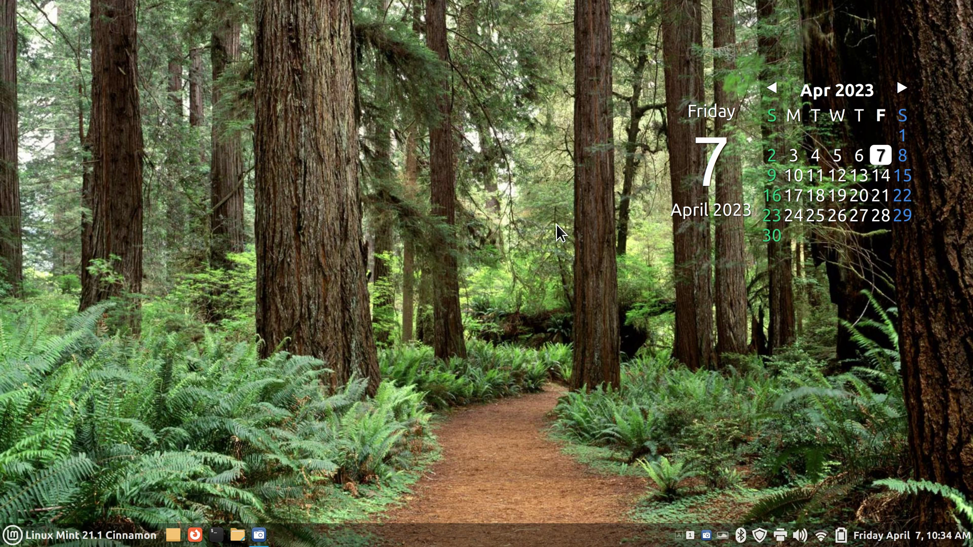
- Search 'te' in the menu, dismiss it, then reopen the Menu applet's settings
key(super)
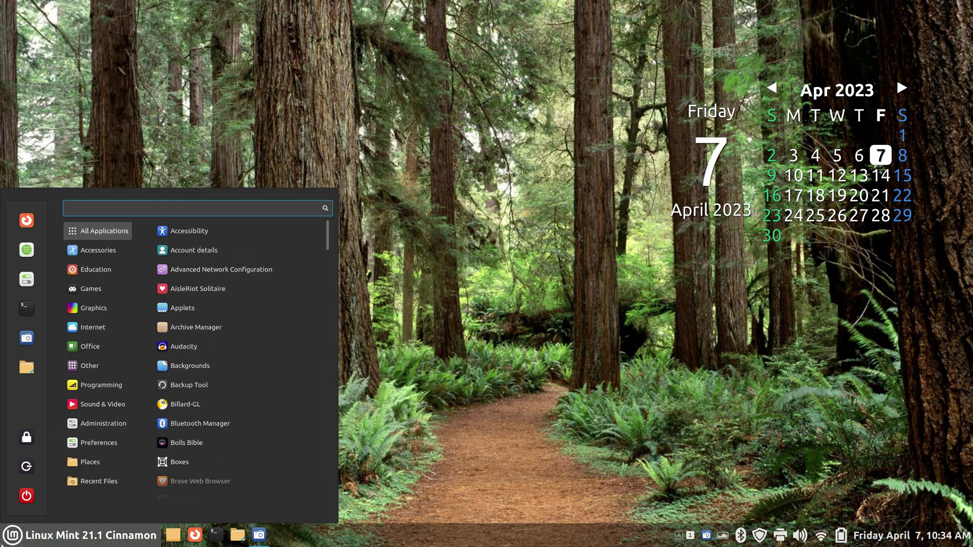
text(te)
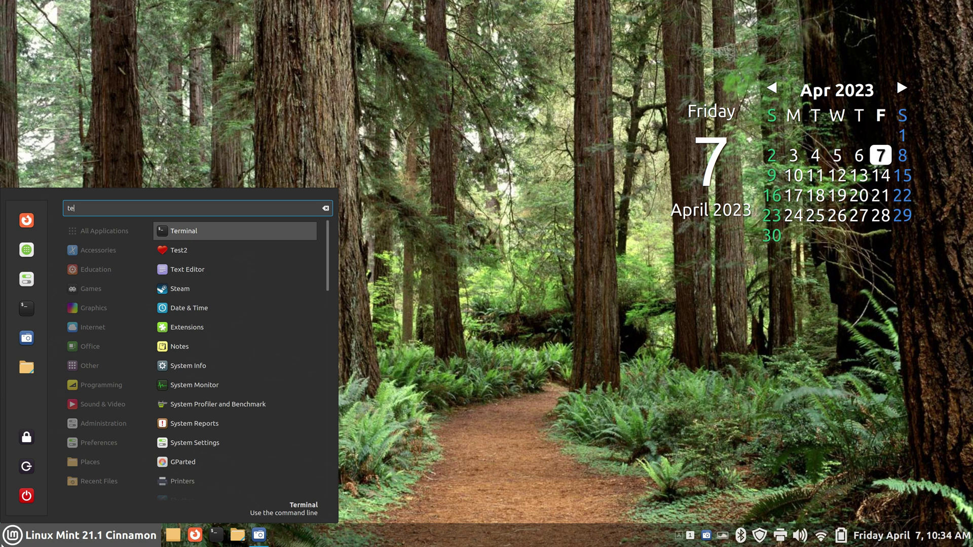
click(489, 322)
click(13, 536)
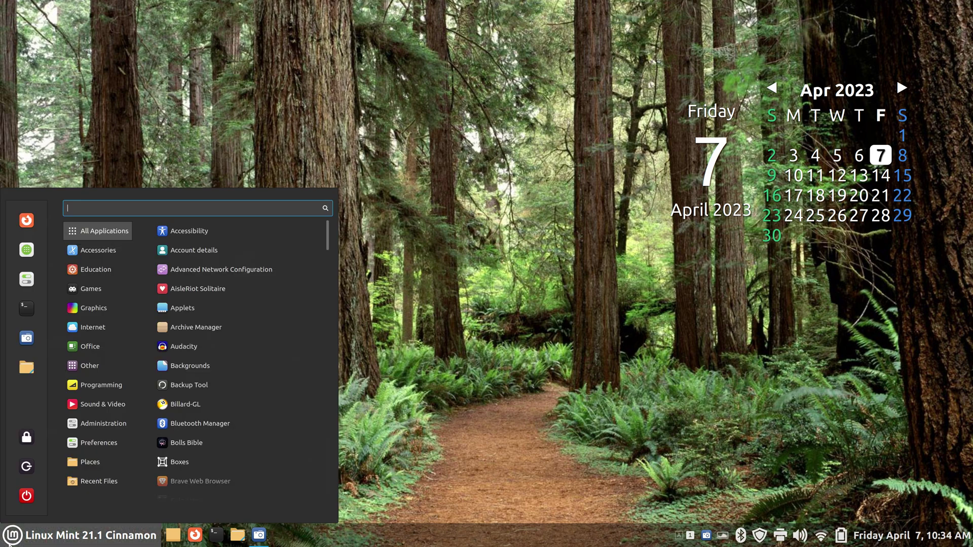
right_click(12, 535)
click(83, 495)
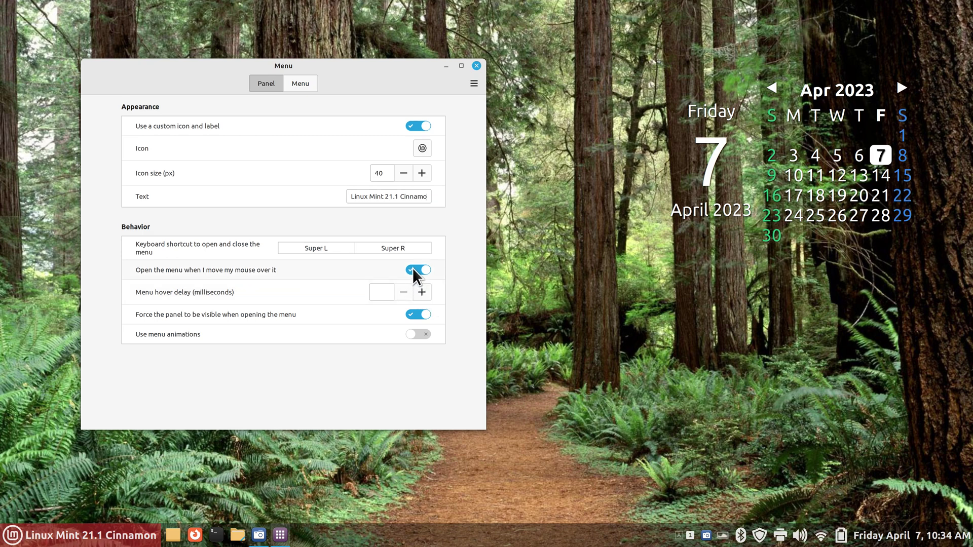
- Turn off mouse-over opening, move the window right, and toggle menu animations on then off
click(413, 270)
drag(407, 70, 504, 66)
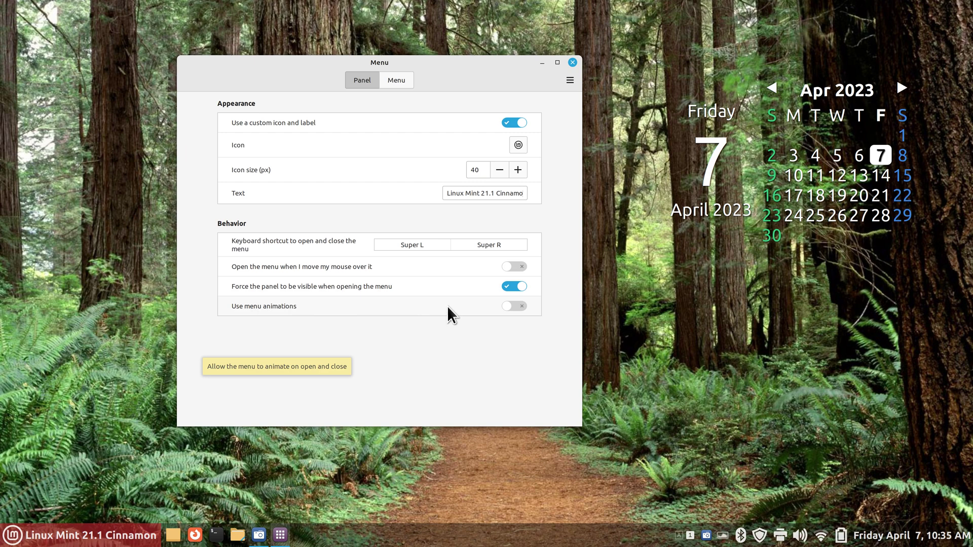
click(522, 306)
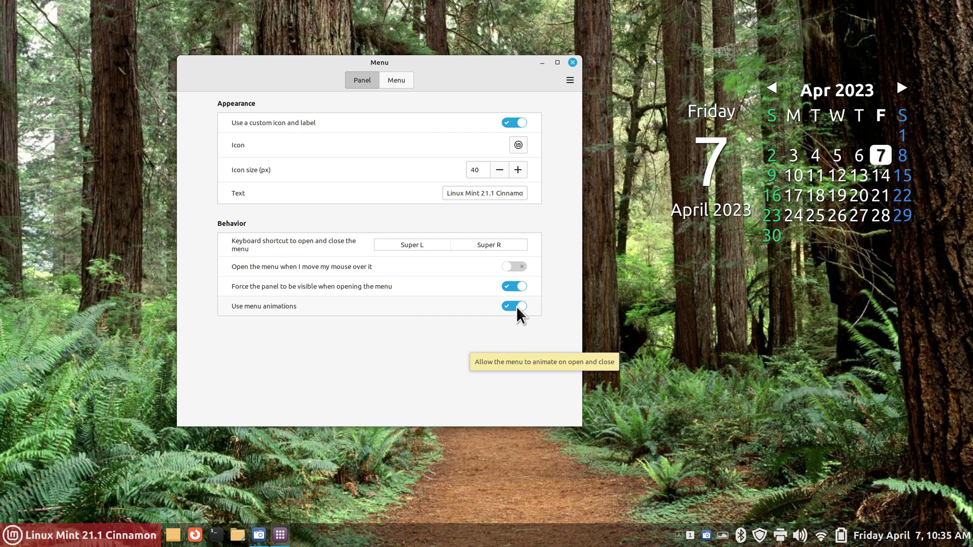
click(516, 306)
- View the Menu tab, move the settings window right, return to the Panel tab, and open the app menu
click(388, 80)
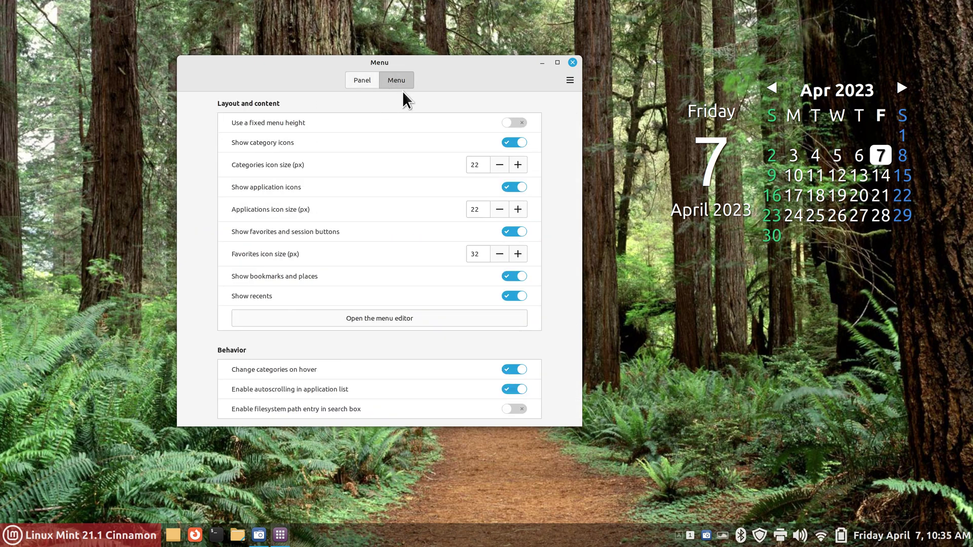
drag(443, 65, 637, 71)
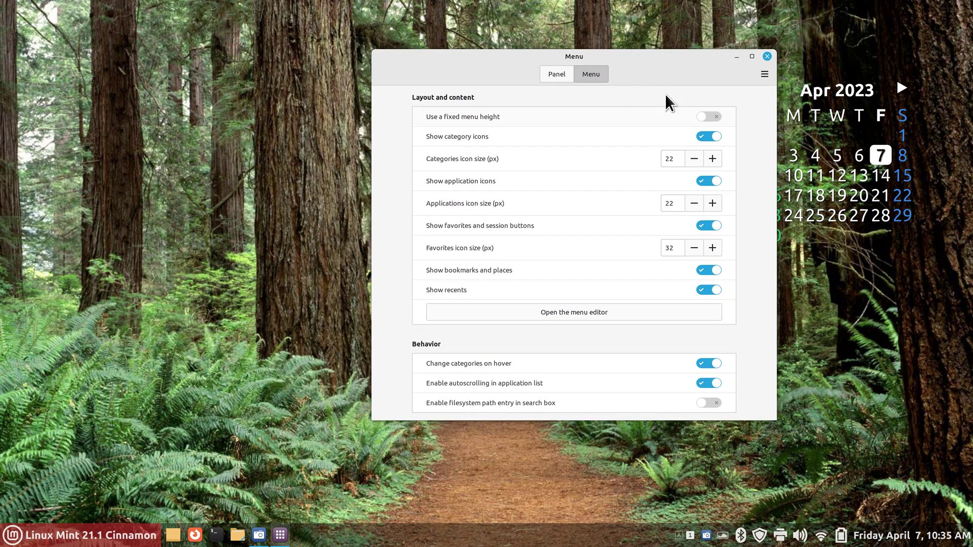
click(558, 75)
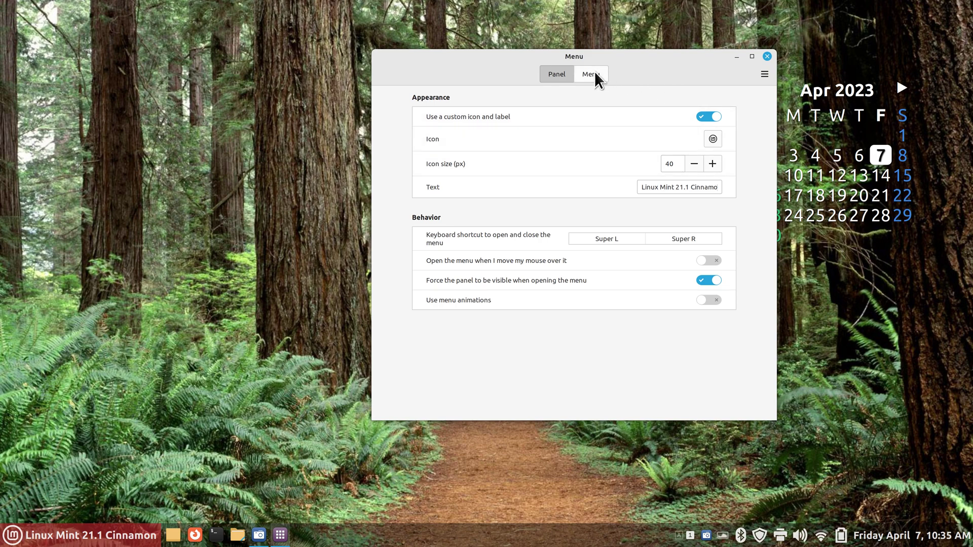
click(15, 541)
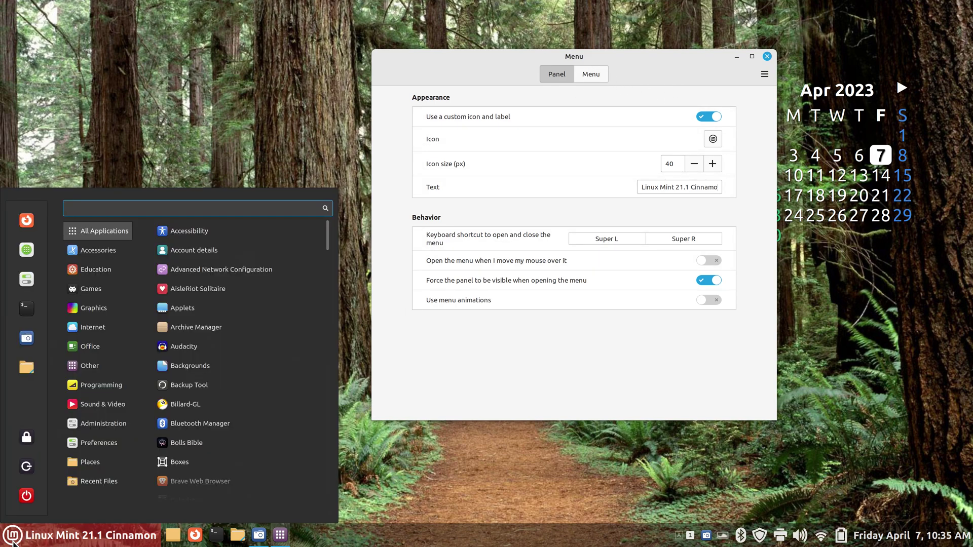
- Launch Screenshot via 'scr', set the Window capture area, close it, then show the Menu tab
text(scr)
click(190, 251)
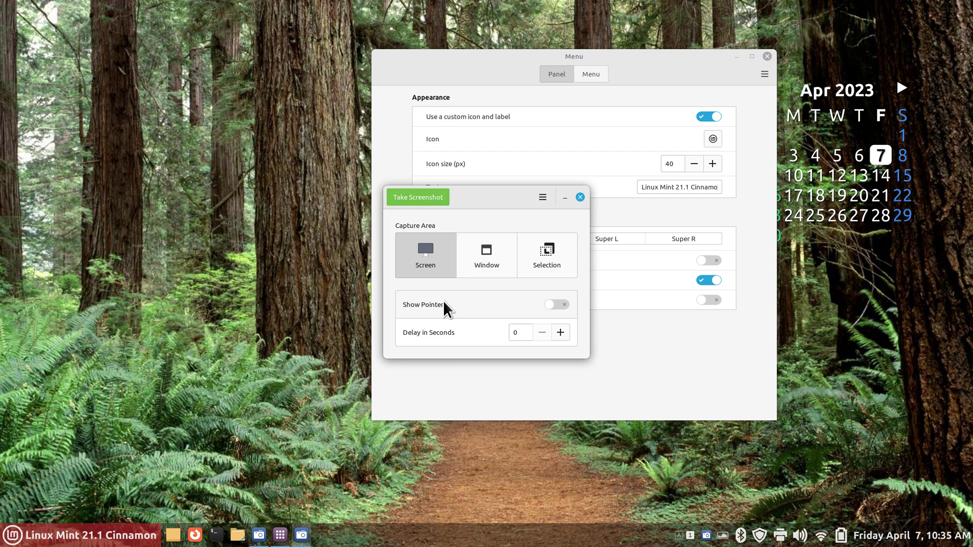
click(480, 264)
drag(496, 200, 231, 194)
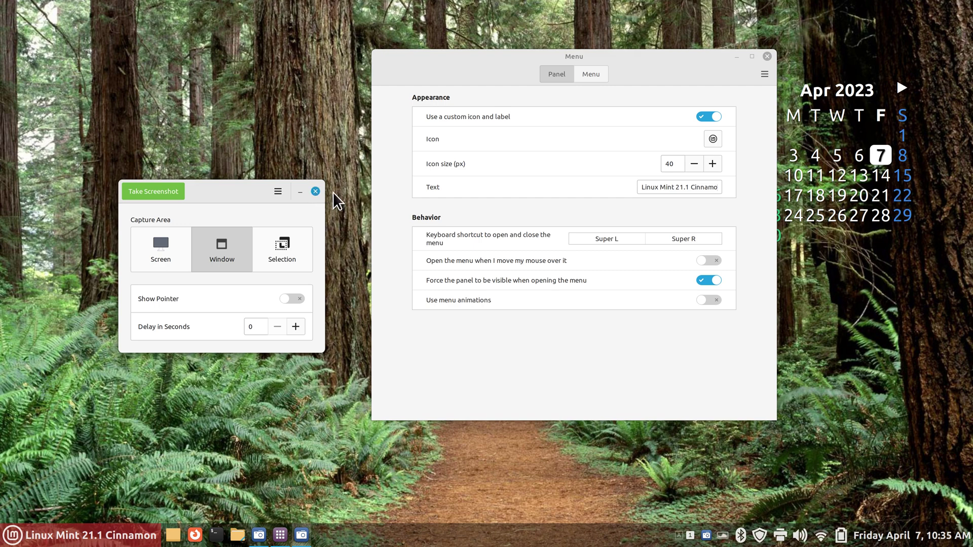
click(315, 191)
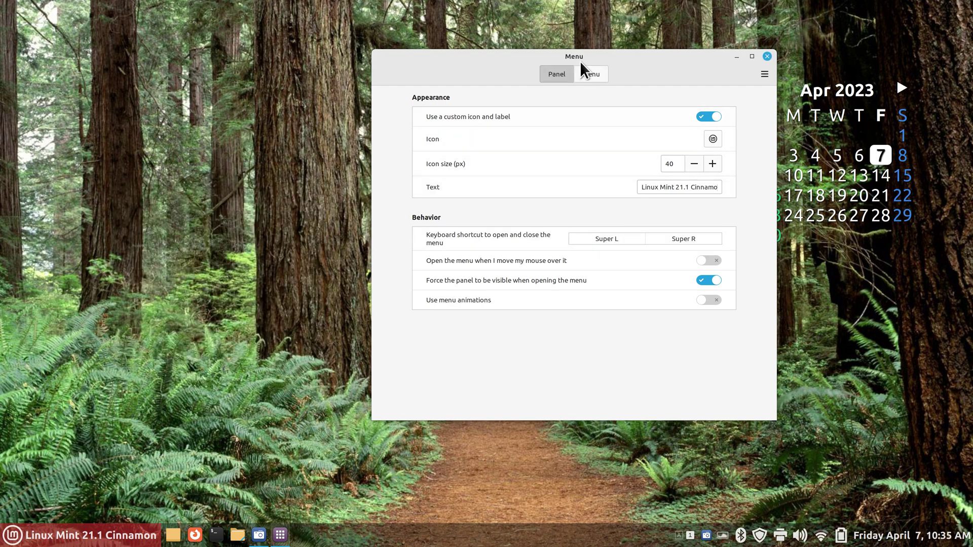
click(591, 75)
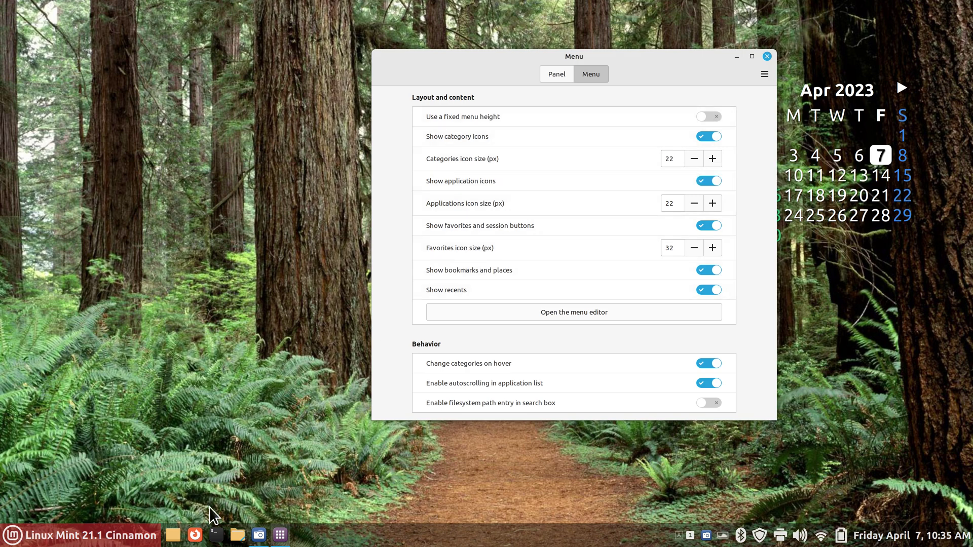
- Open the application menu, hover categories, view GoldenDict's options, and end on Internet apps
click(12, 536)
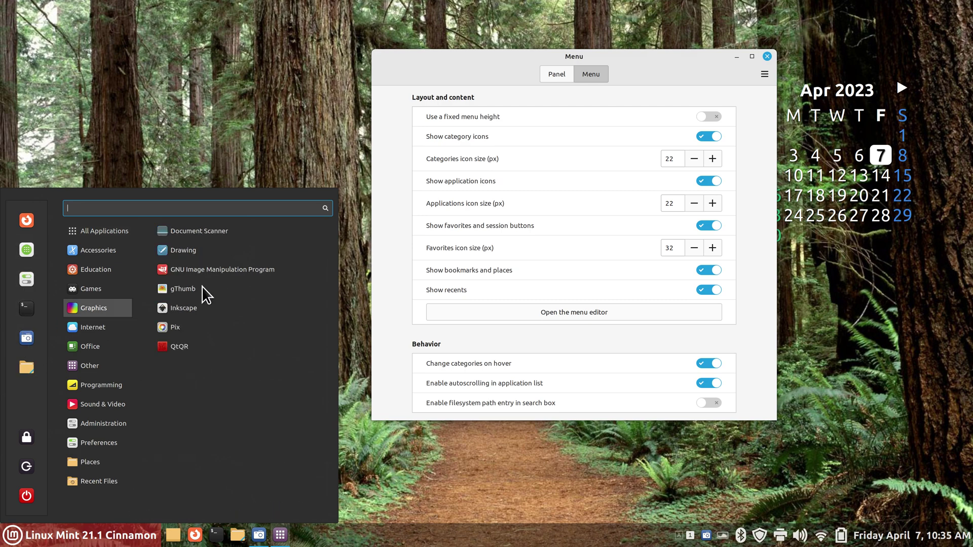
mouse_move(97, 269)
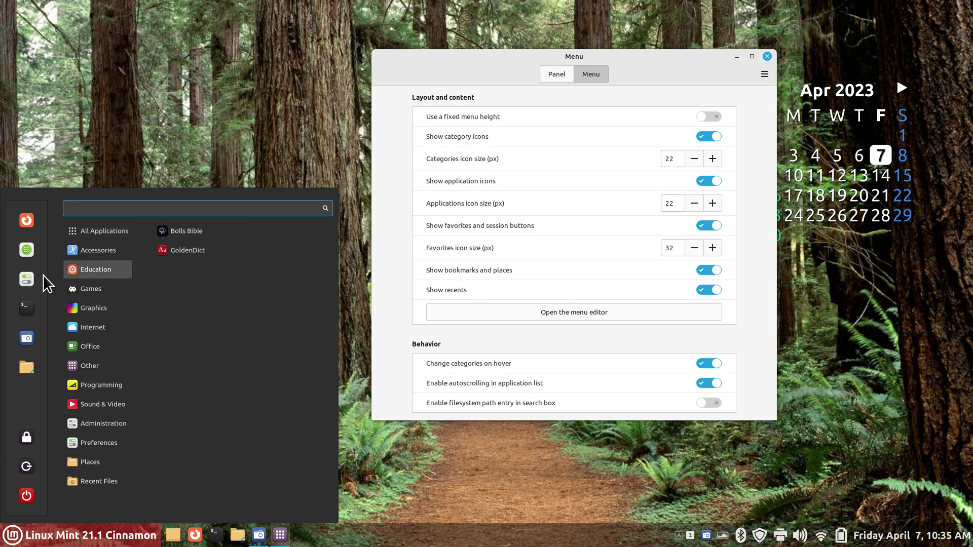
right_click(165, 249)
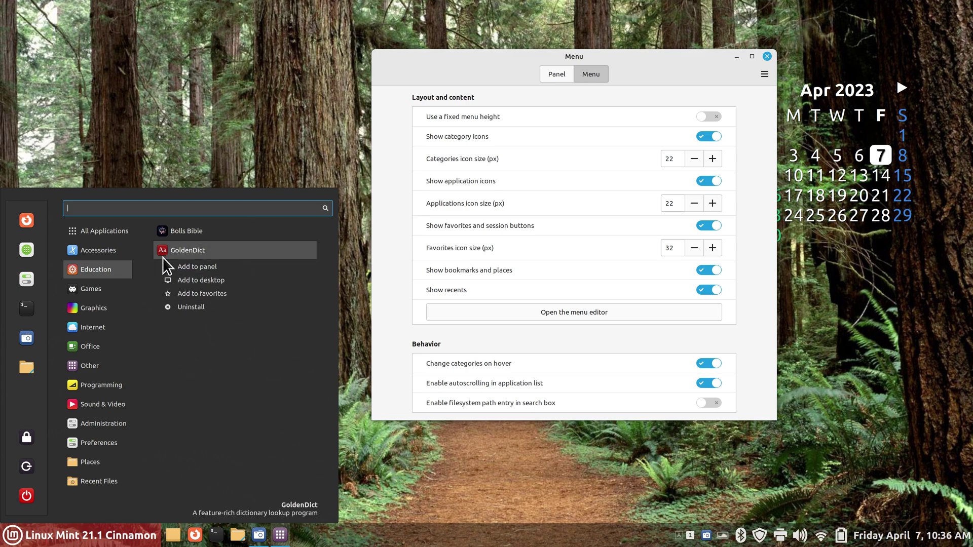
mouse_move(121, 280)
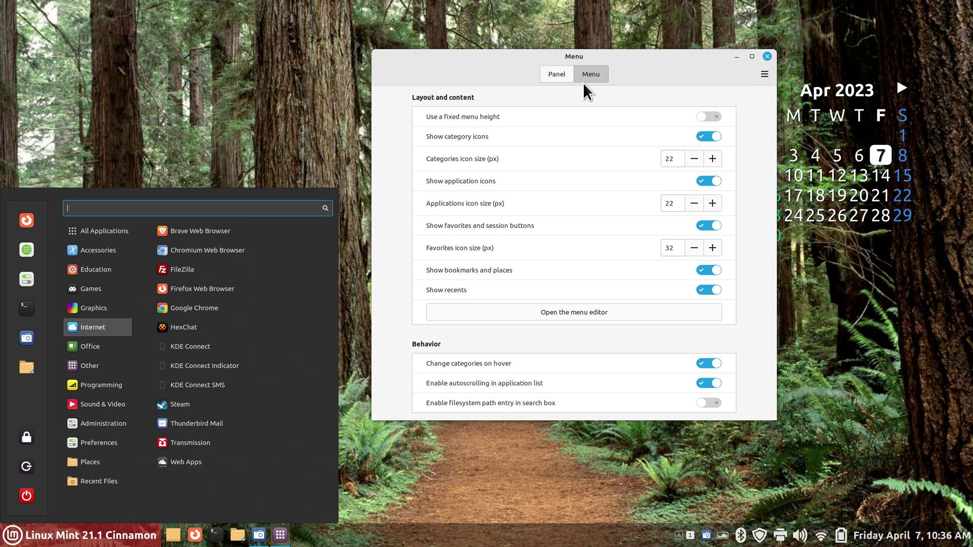
- Enable a fixed menu height of 1000 px, check the menu, then turn fixed height off
click(663, 80)
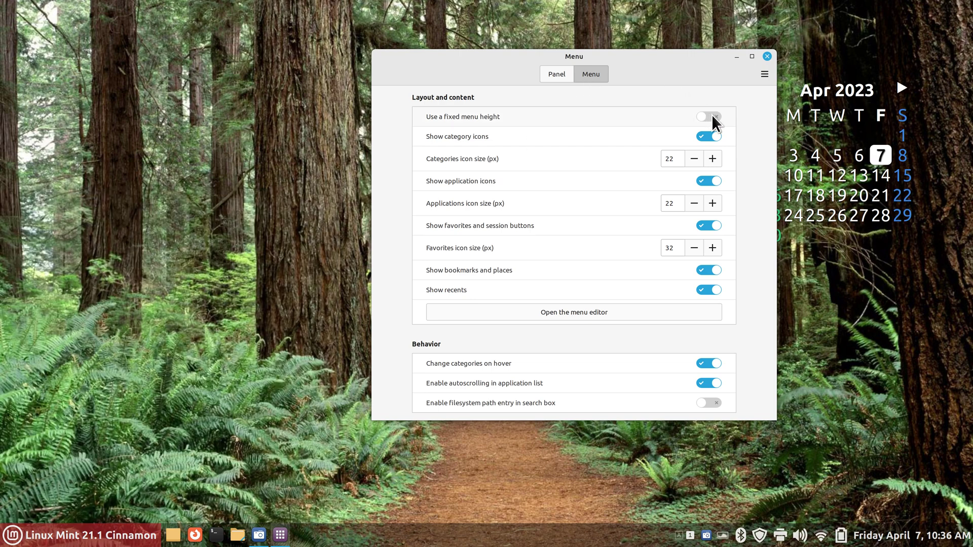
click(714, 115)
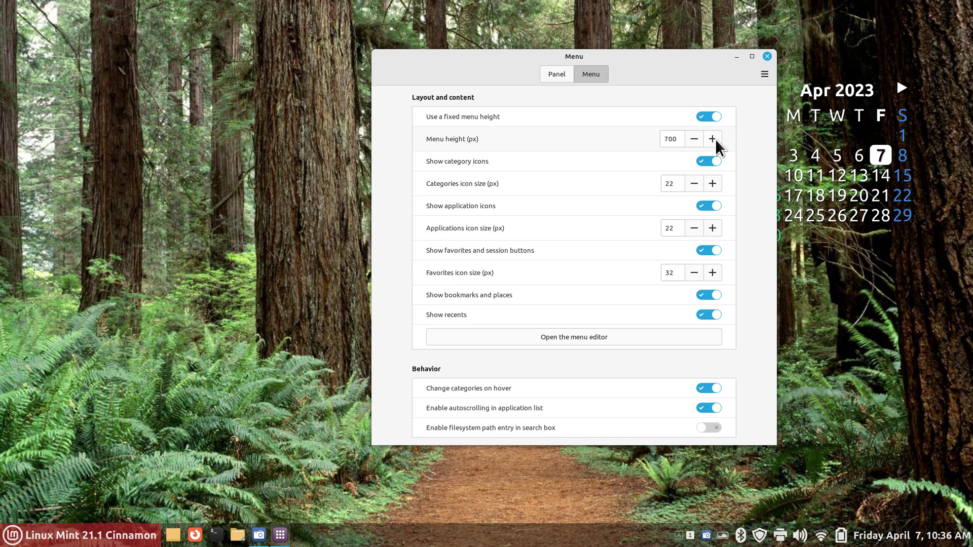
click(713, 139)
click(713, 140)
click(13, 536)
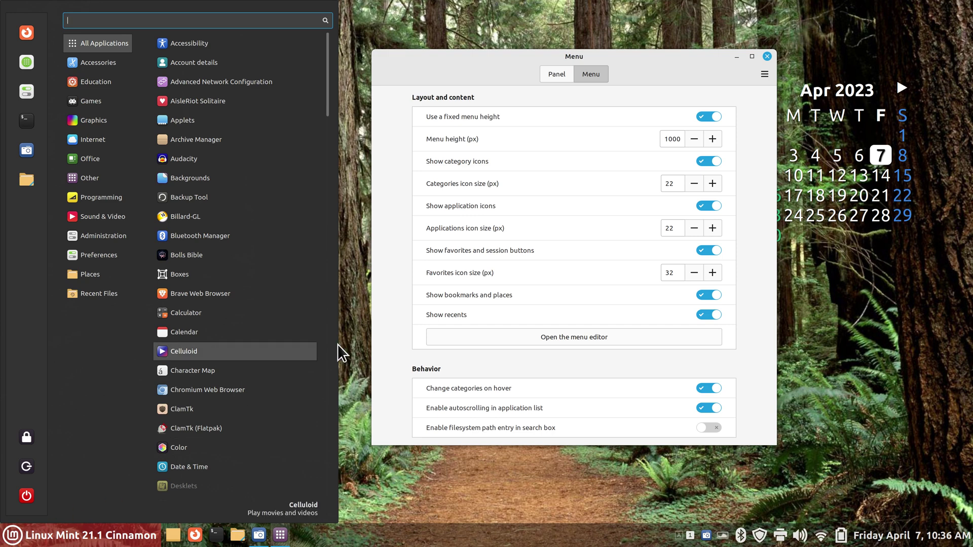
click(700, 115)
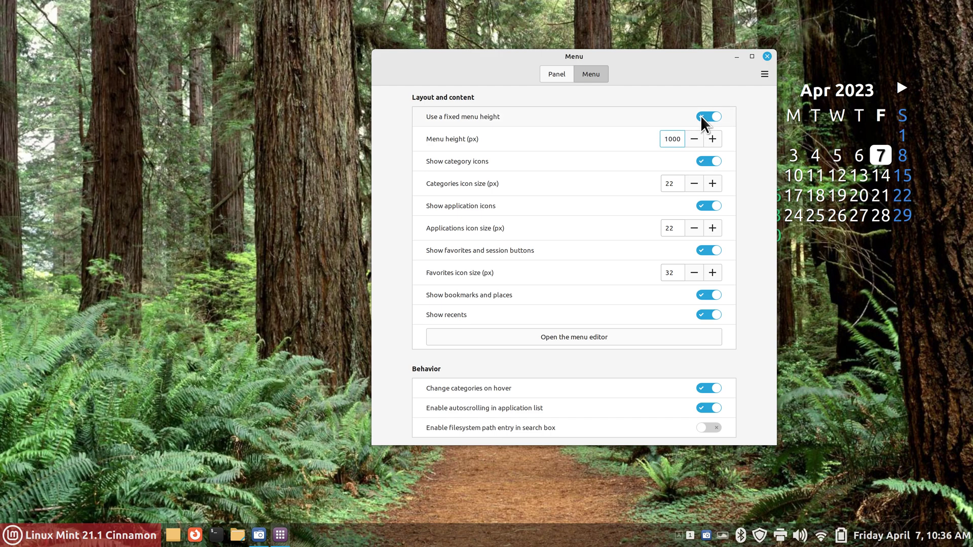
click(701, 116)
- Re-enable fixed height, change the value to 800, preview the menu, then disable fixed height
key(super)
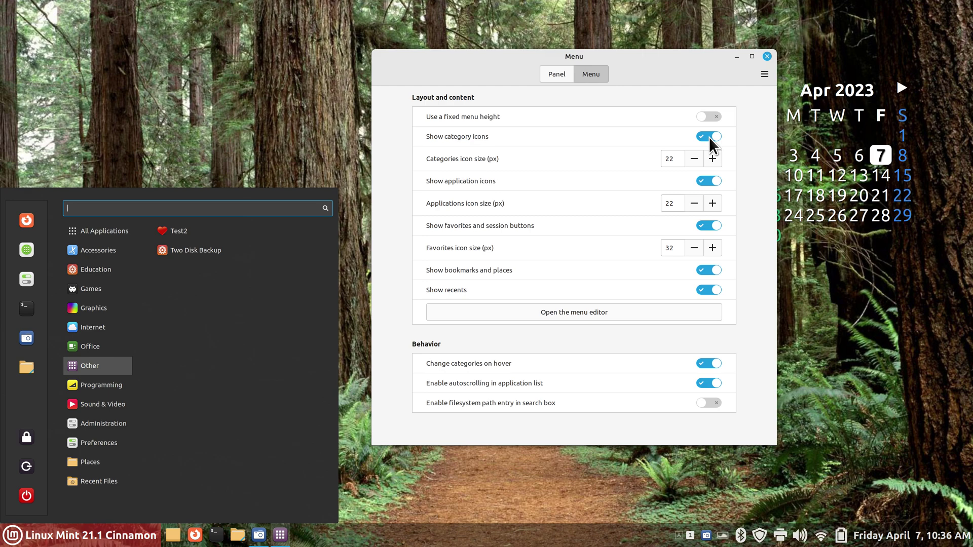
click(711, 116)
click(711, 115)
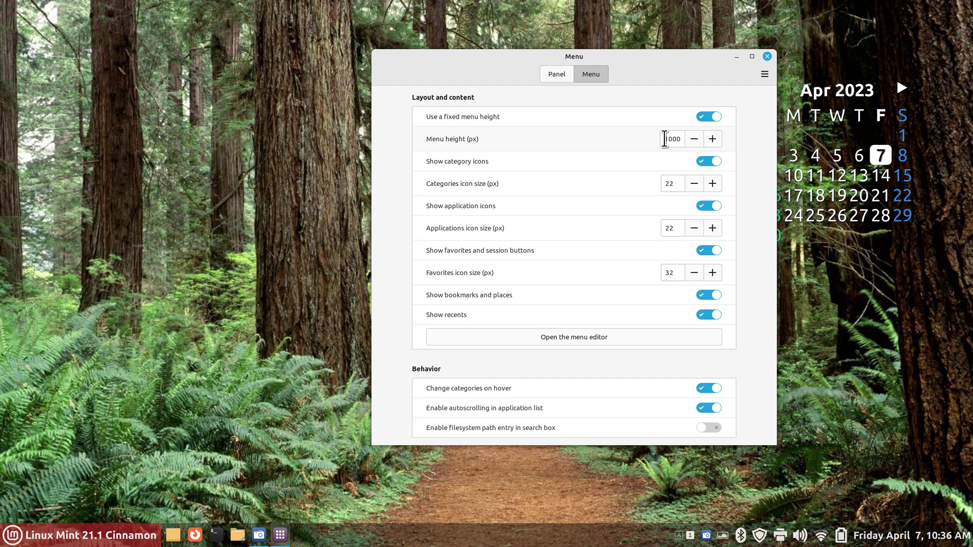
drag(664, 139, 686, 137)
click(10, 540)
mouse_move(99, 392)
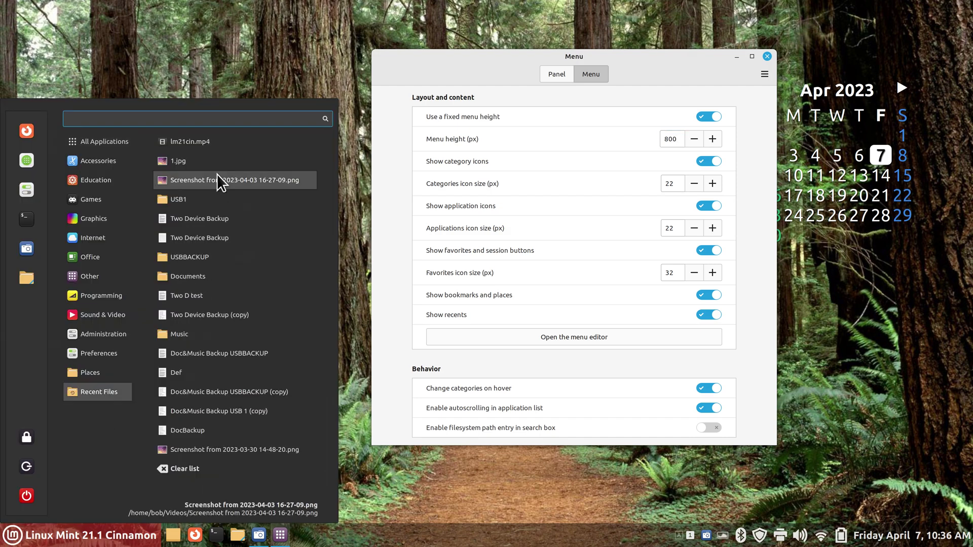
mouse_move(99, 334)
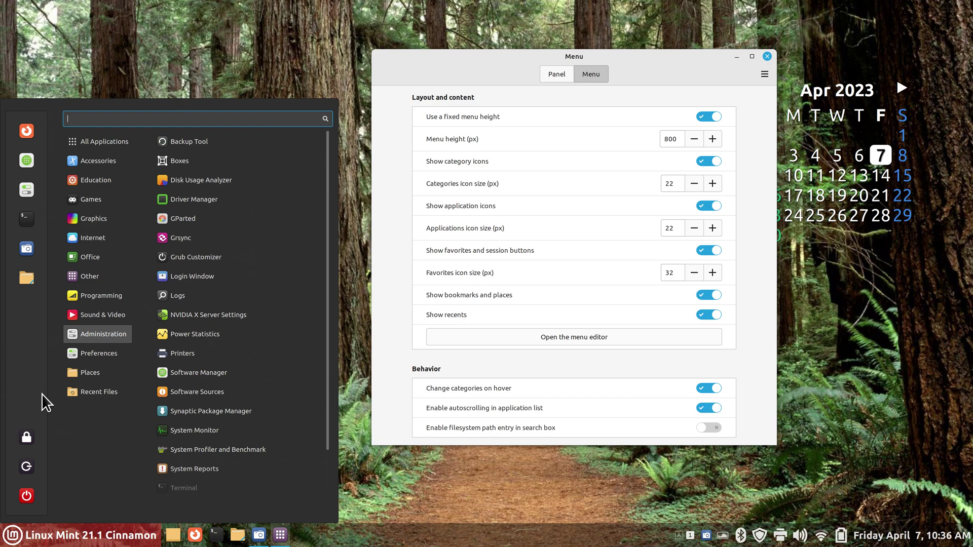
click(702, 115)
click(702, 116)
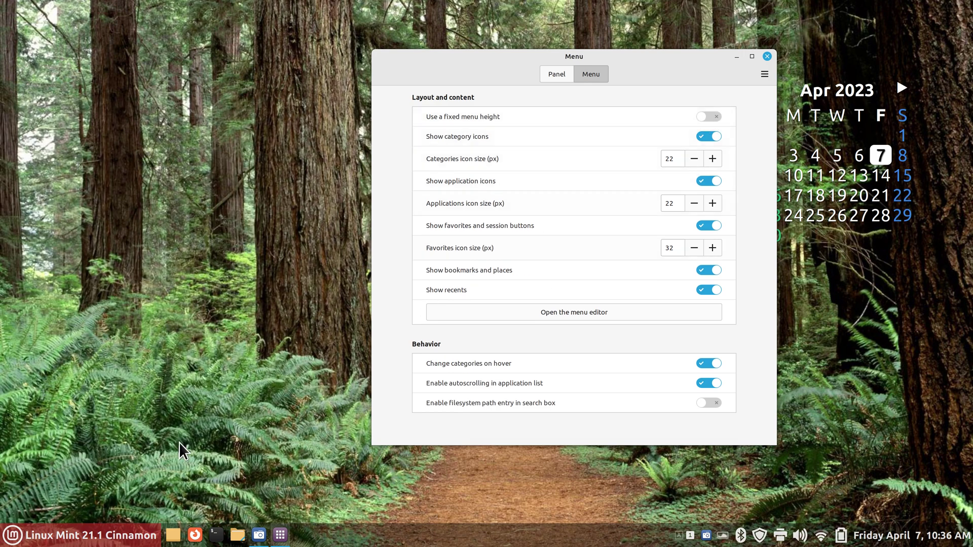
click(13, 536)
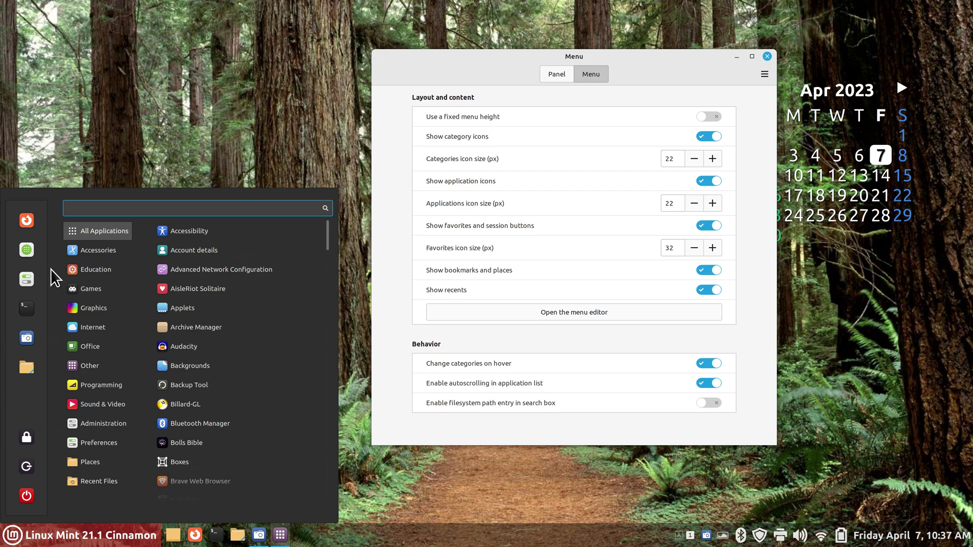
mouse_move(129, 254)
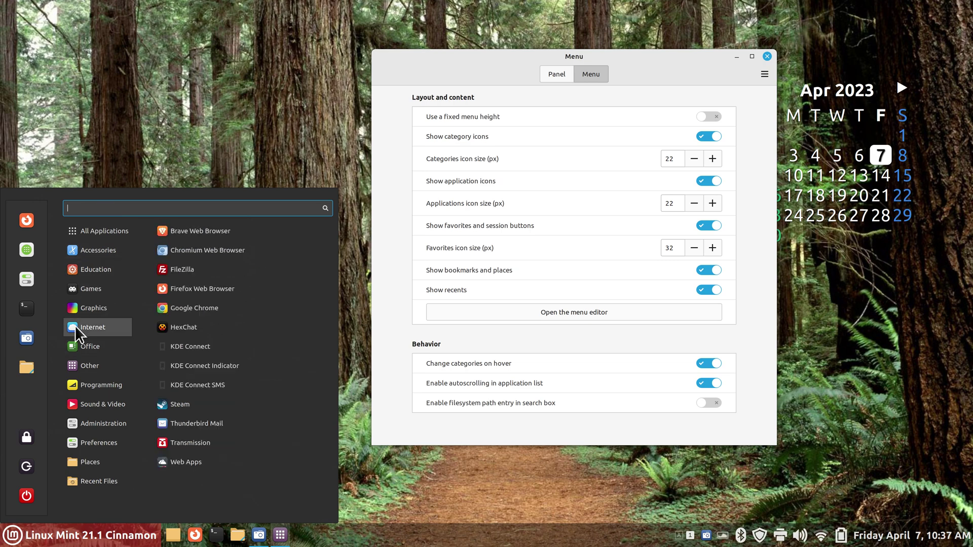
mouse_move(127, 308)
mouse_move(74, 297)
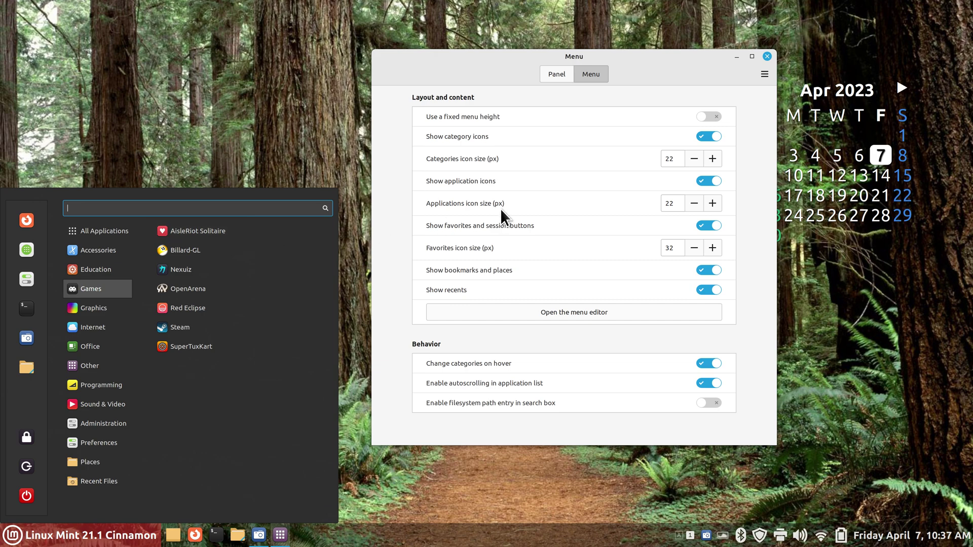
click(751, 152)
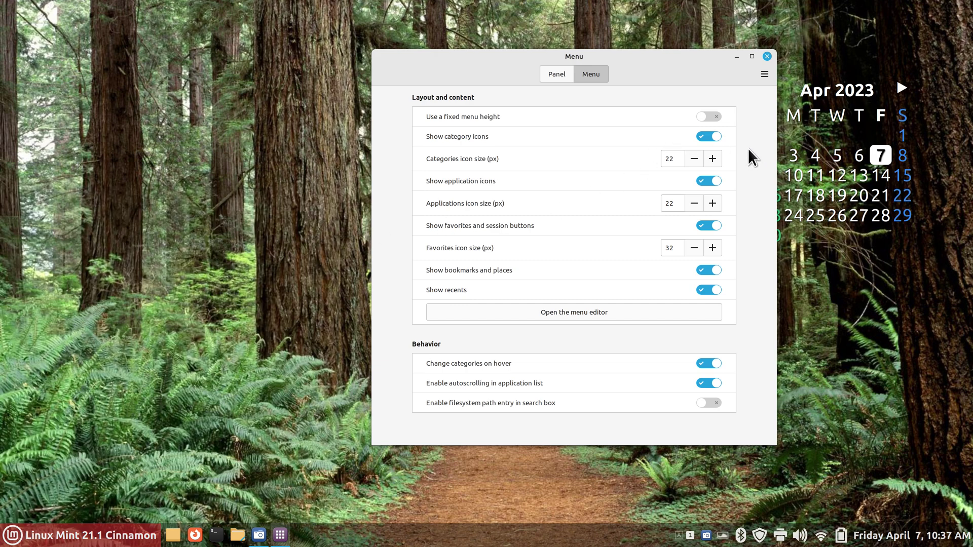
click(706, 134)
click(13, 536)
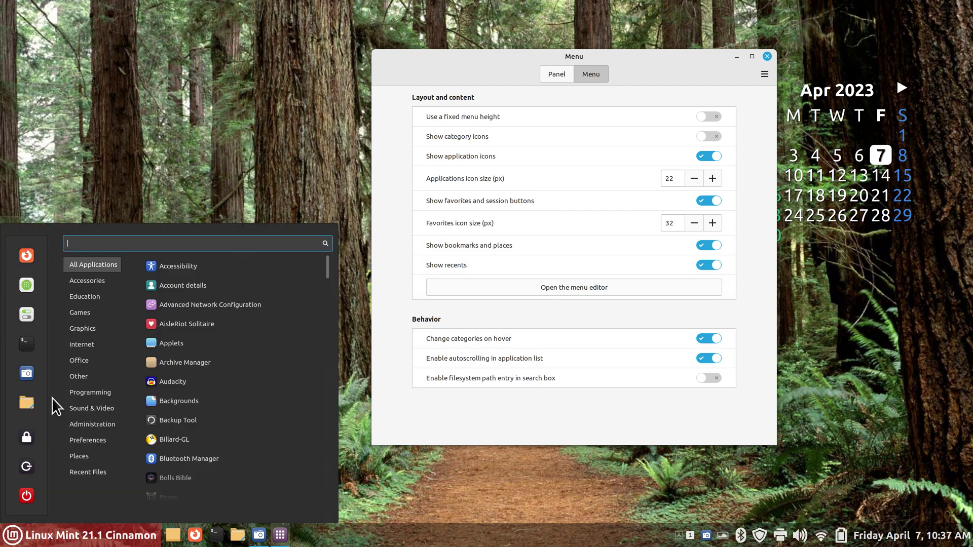
mouse_move(76, 376)
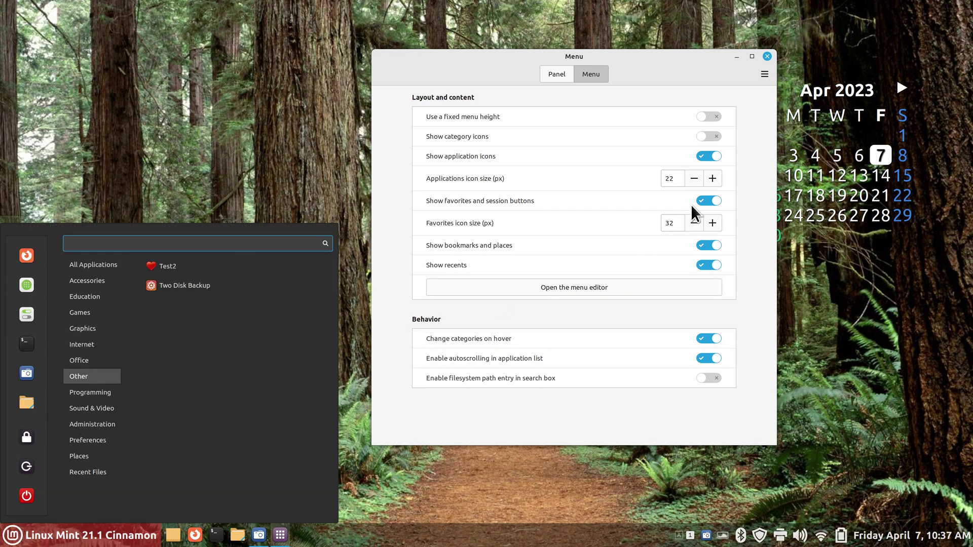
click(714, 138)
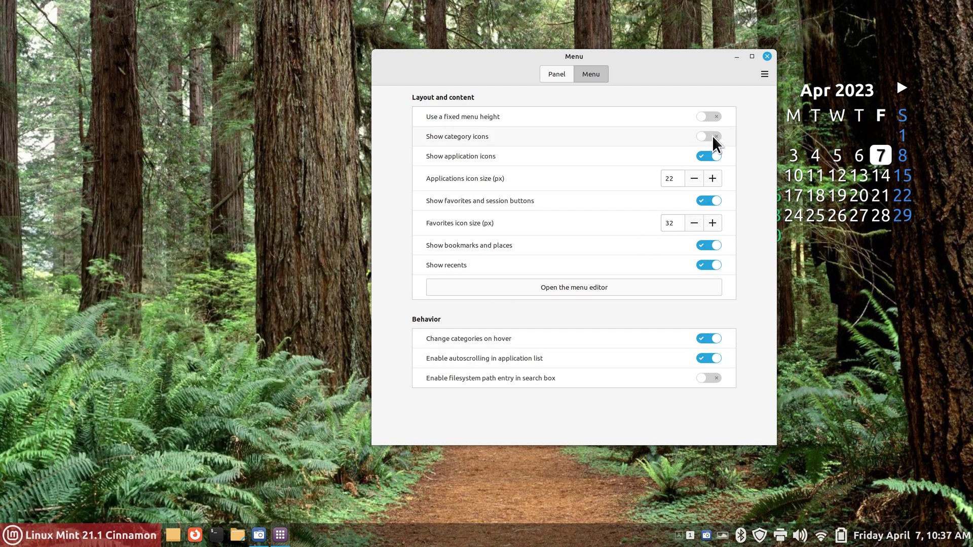
click(713, 136)
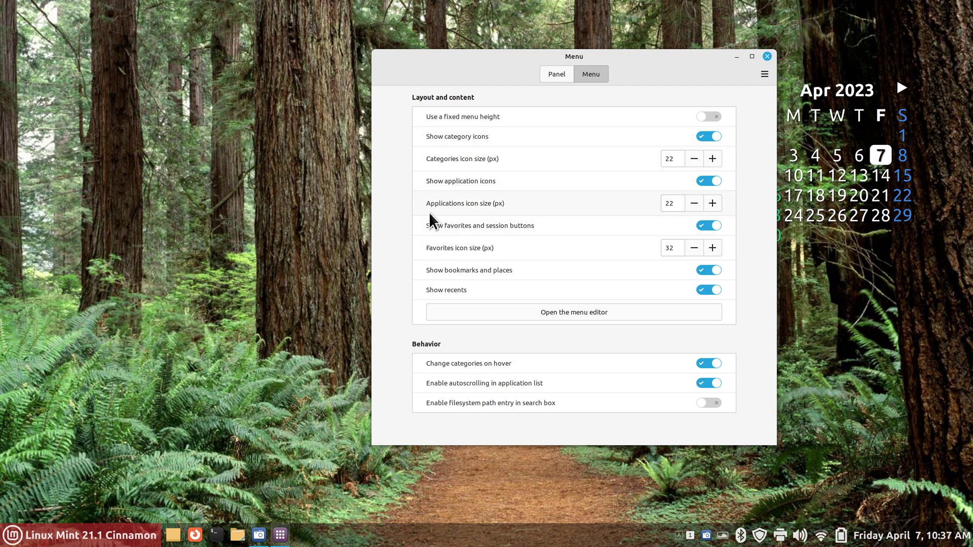
click(705, 181)
click(80, 537)
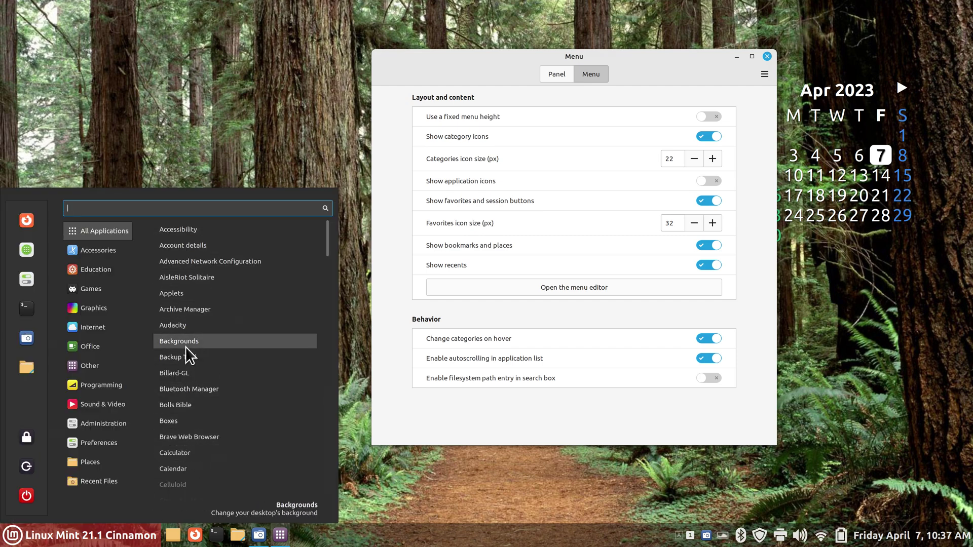
click(710, 179)
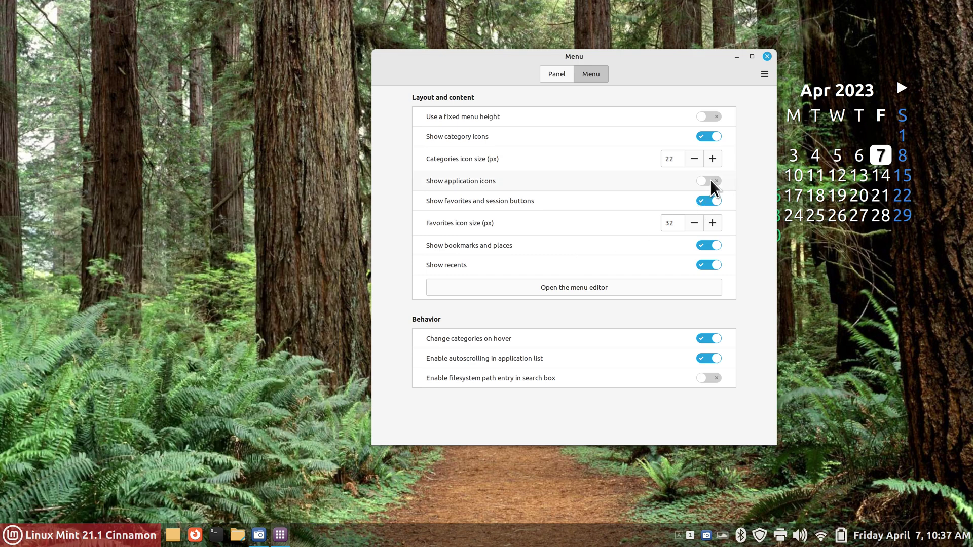
click(711, 180)
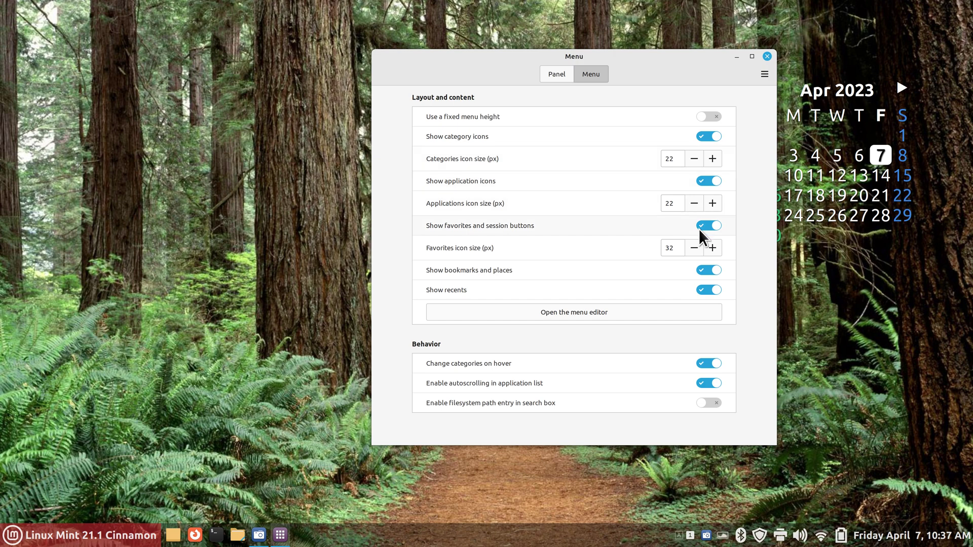
- Switch off favorites and session buttons, close Menu settings, and view the menu without its left pane
drag(665, 58, 616, 63)
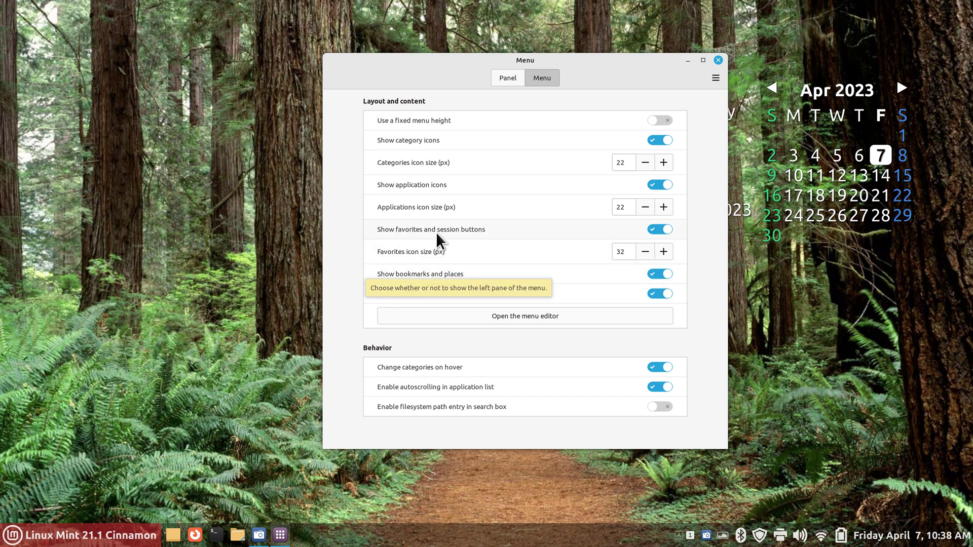
click(11, 538)
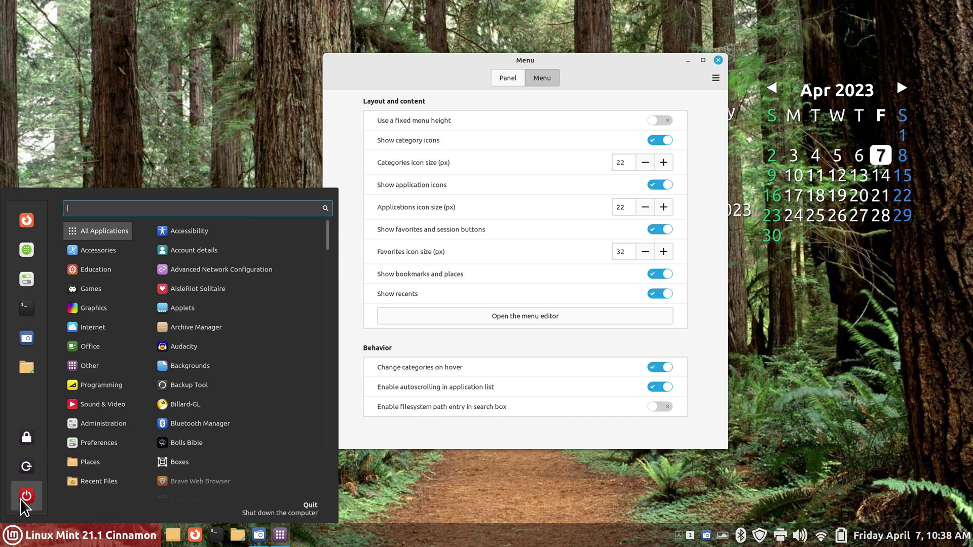
click(696, 230)
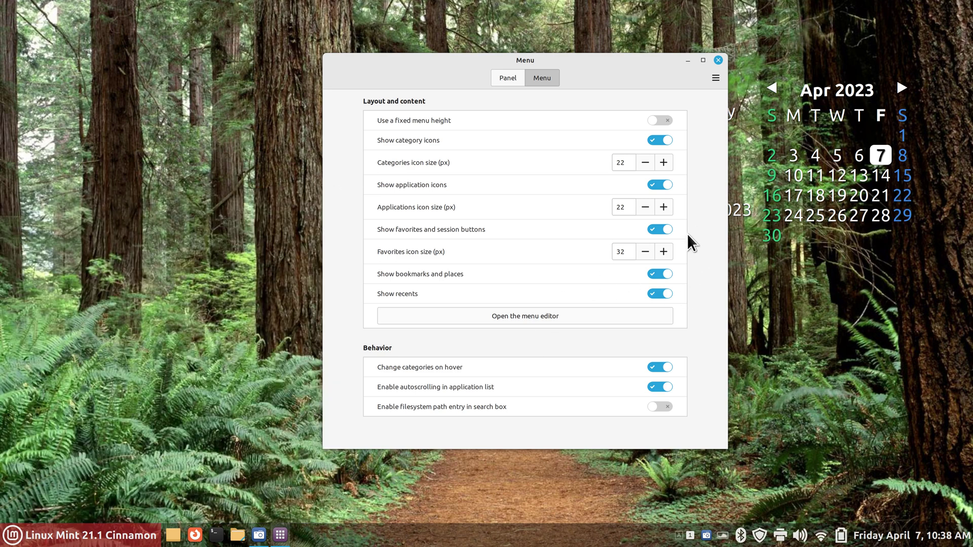
click(656, 230)
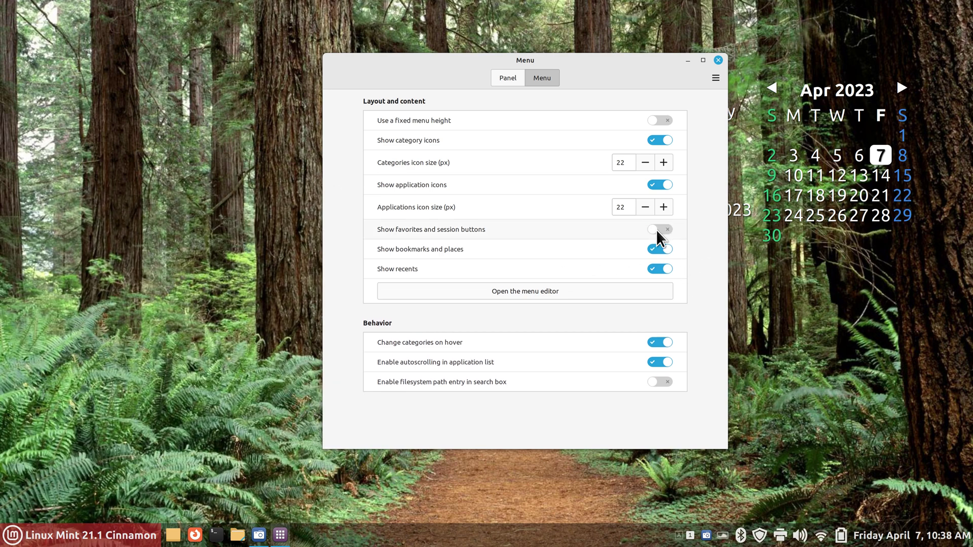
click(719, 60)
click(11, 537)
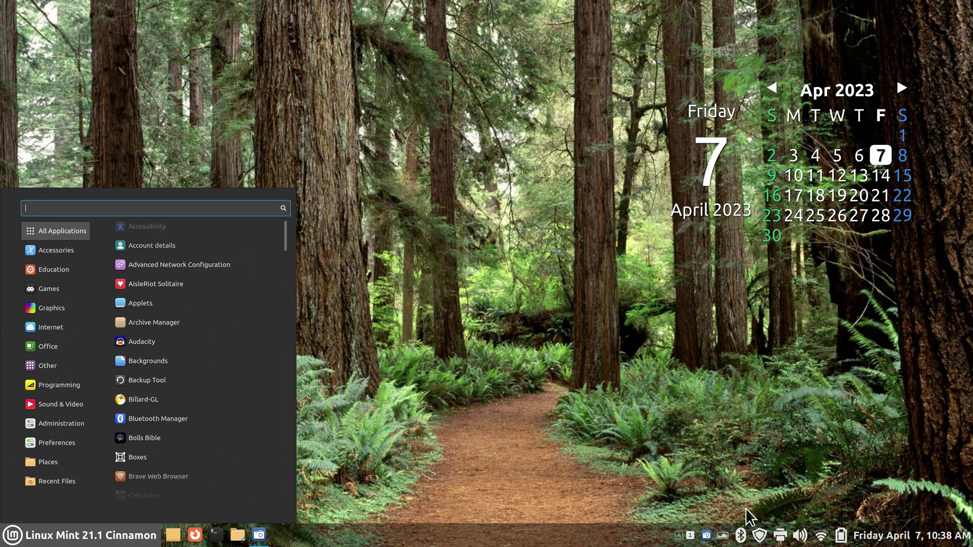
- Reopen the Menu applet's Configure settings on its Menu layout tab
click(588, 441)
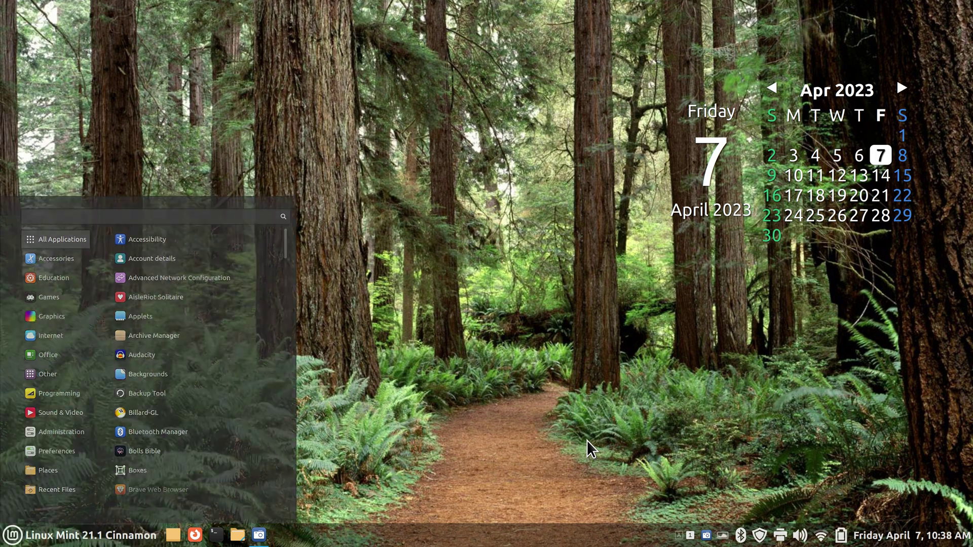
right_click(505, 545)
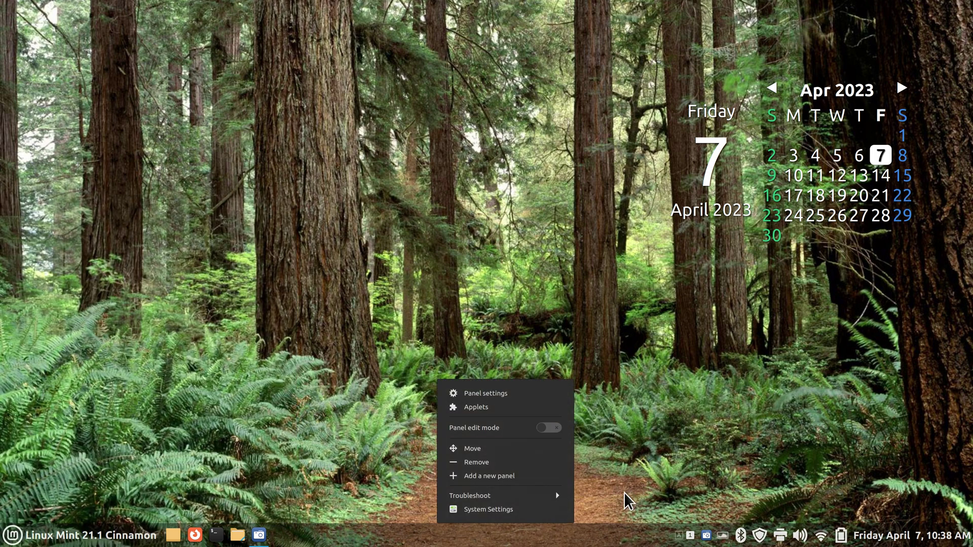
click(656, 437)
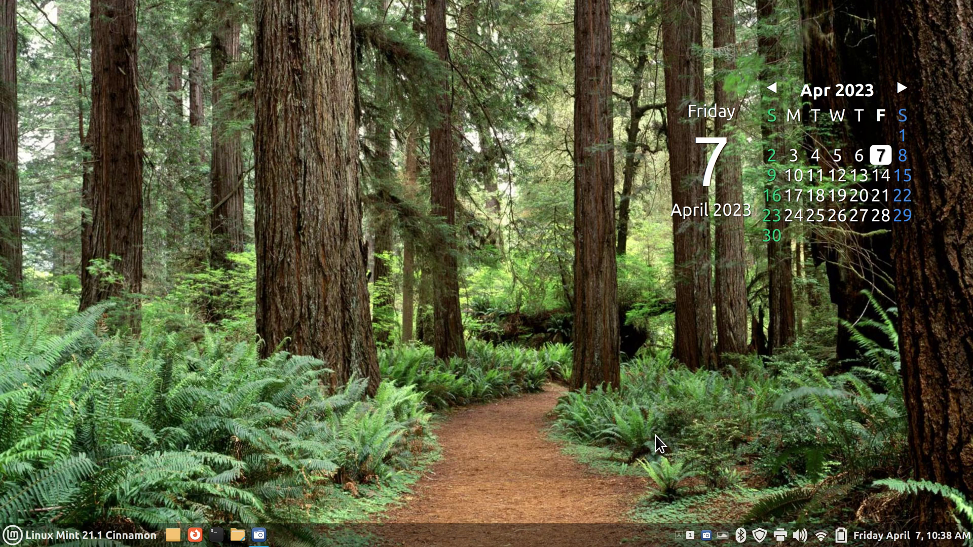
right_click(9, 542)
click(9, 542)
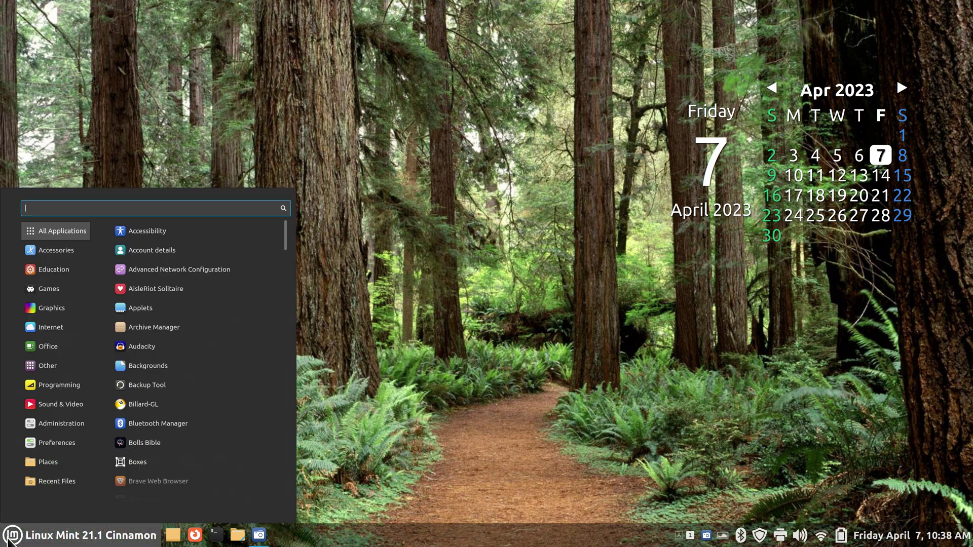
right_click(9, 541)
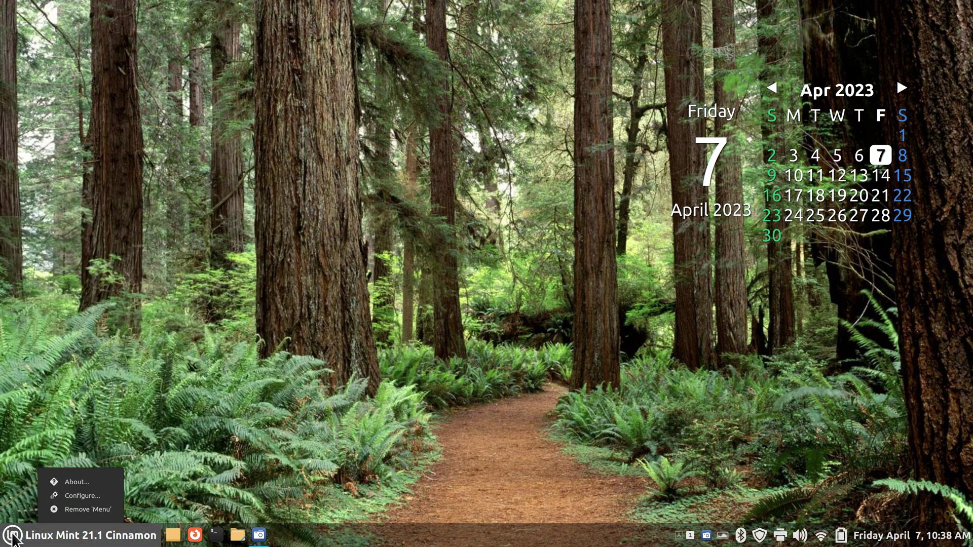
click(81, 498)
click(304, 90)
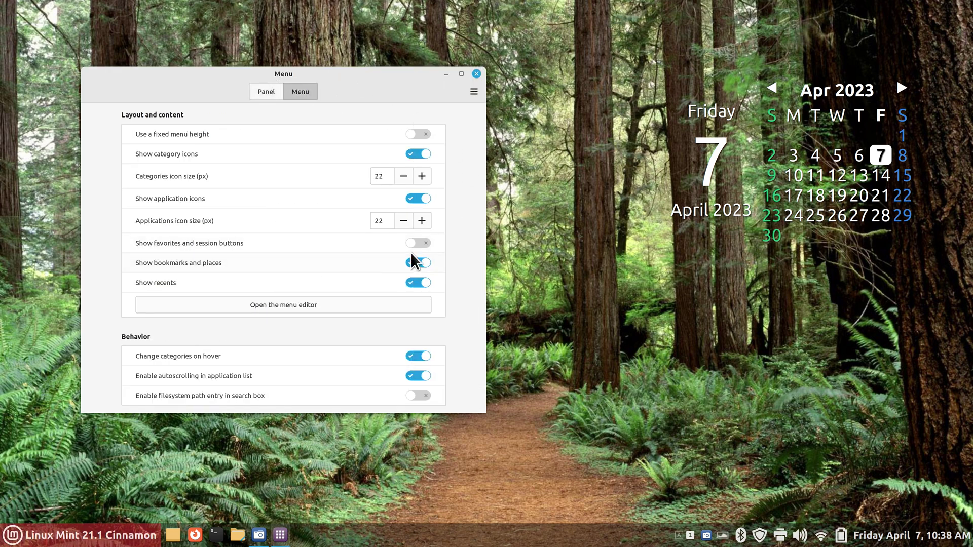
- Turn favorites and session buttons back on, center the settings window, and preview the menu
click(424, 242)
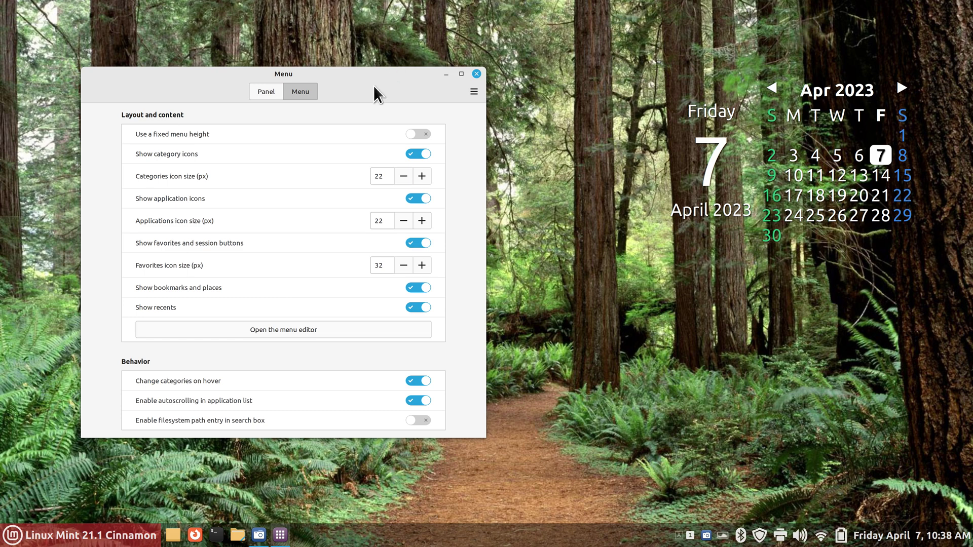
drag(374, 91, 574, 94)
click(13, 536)
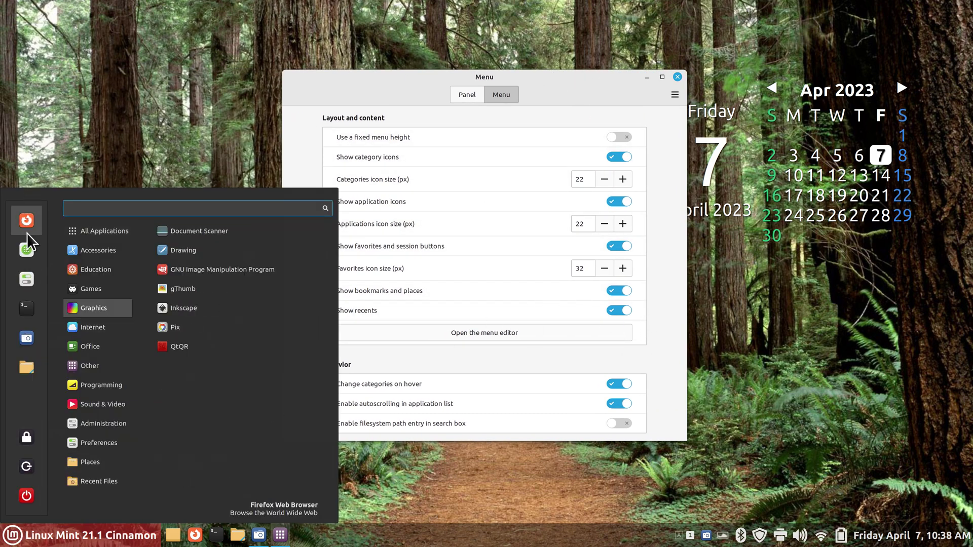
click(665, 285)
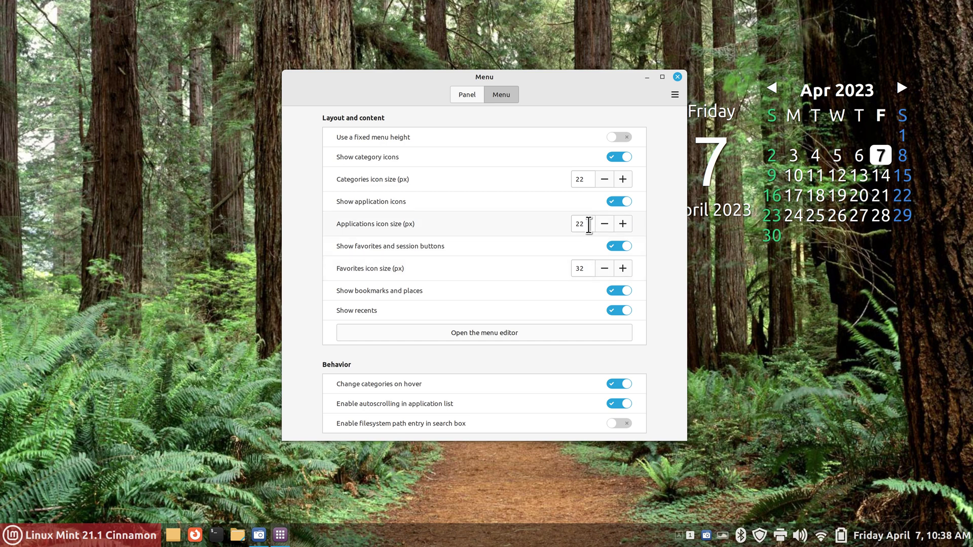
click(13, 536)
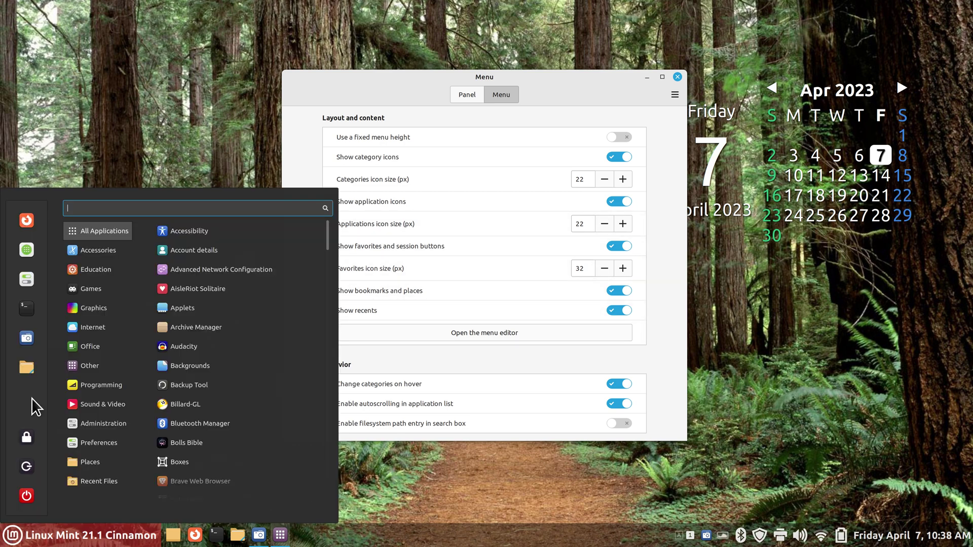
mouse_move(97, 280)
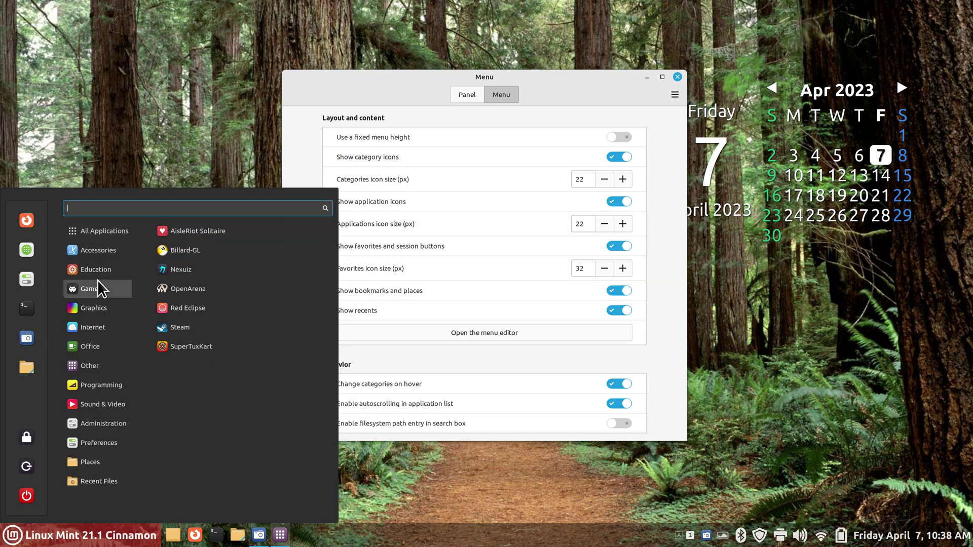
click(648, 321)
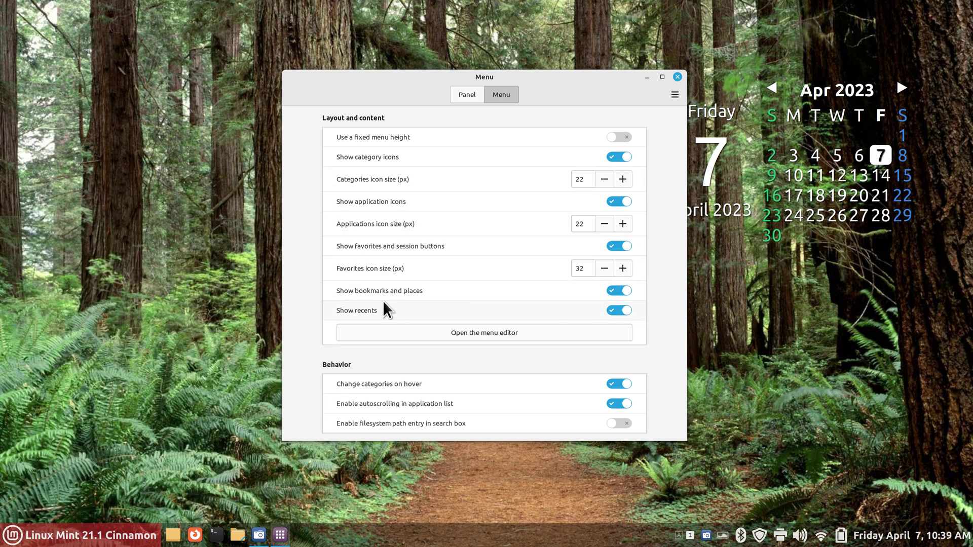
- Switch off bookmarks and places and check the menu without them
click(12, 536)
mouse_move(99, 484)
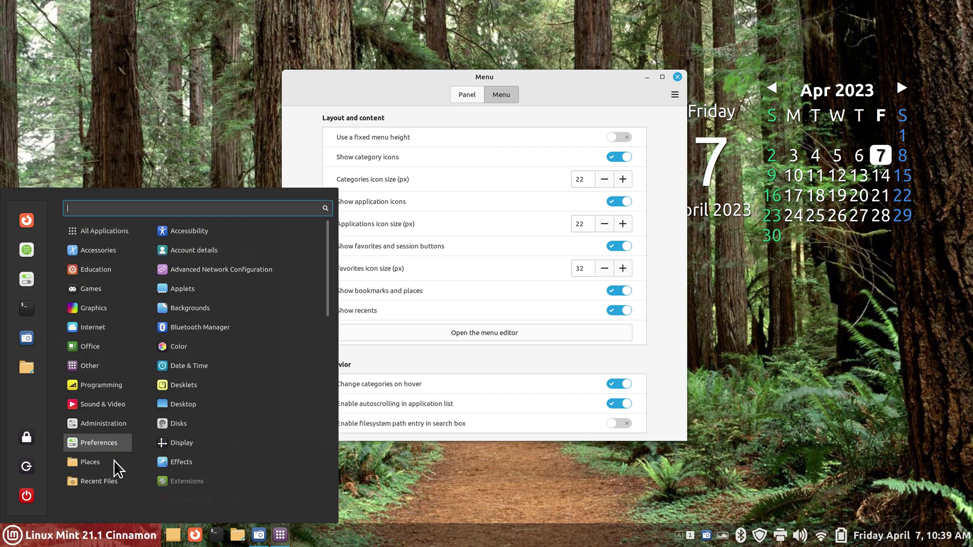
mouse_move(98, 466)
click(674, 280)
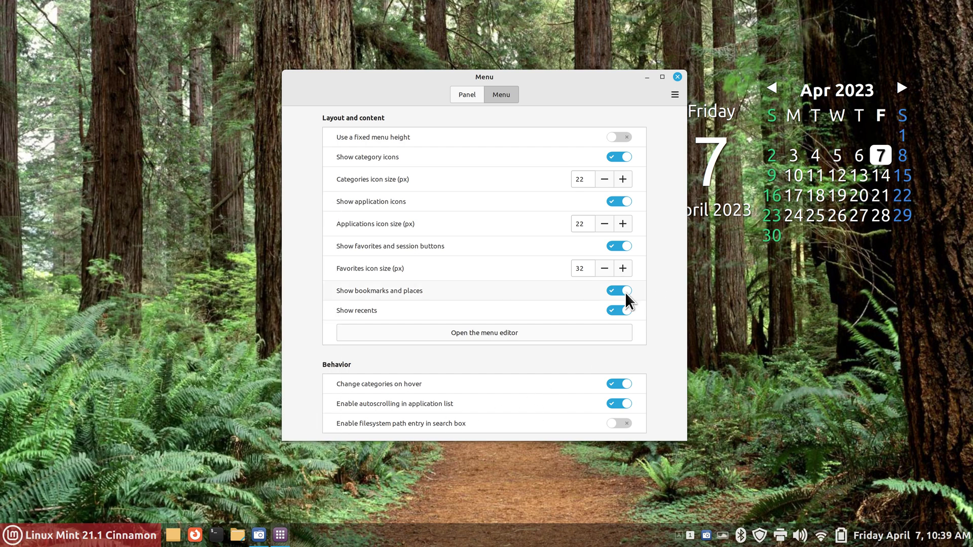
click(13, 535)
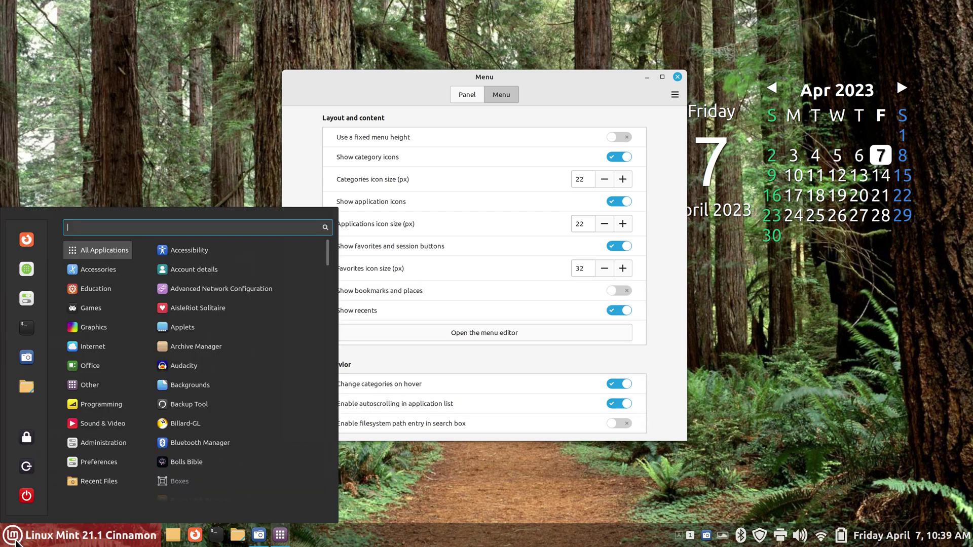
mouse_move(133, 458)
mouse_move(104, 490)
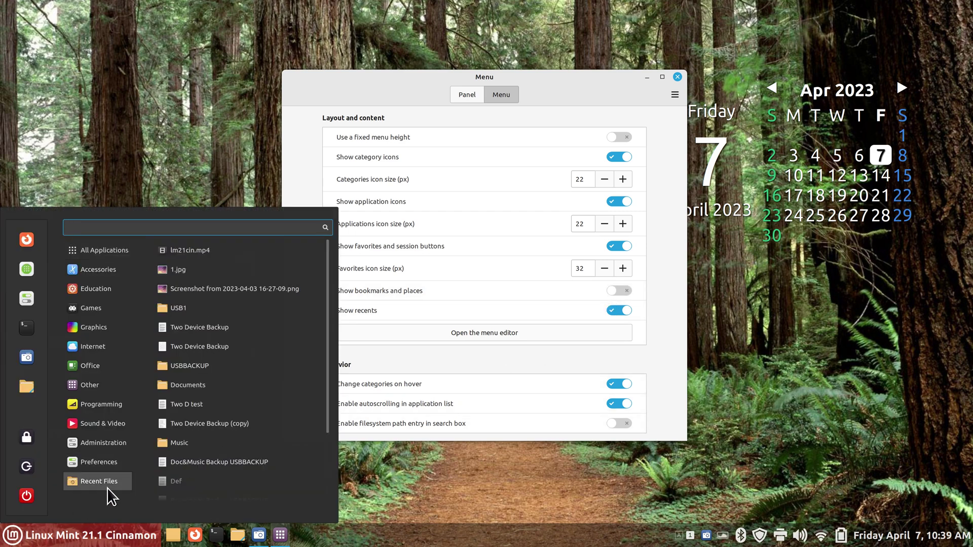
click(647, 334)
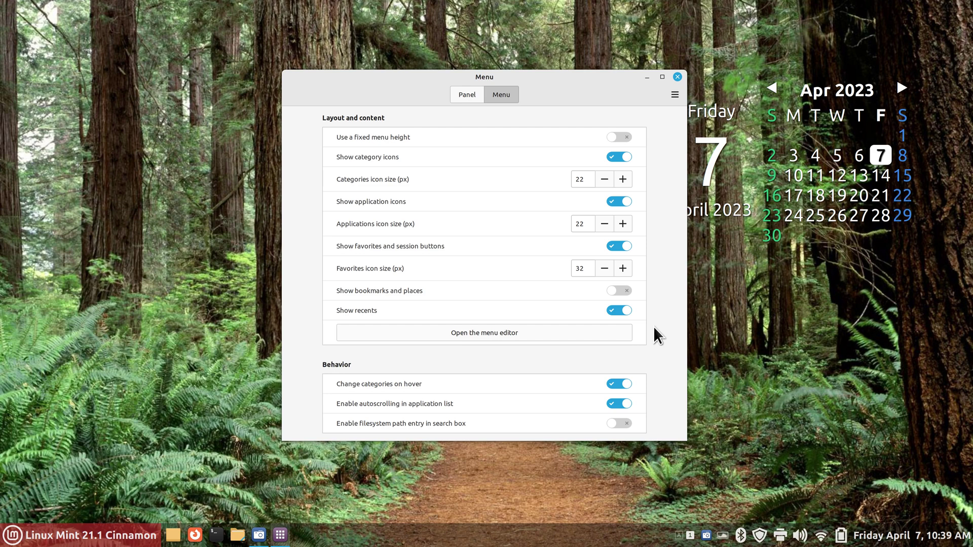
- Switch off recents, check the menu, and move the settings window up and left
click(610, 312)
click(13, 535)
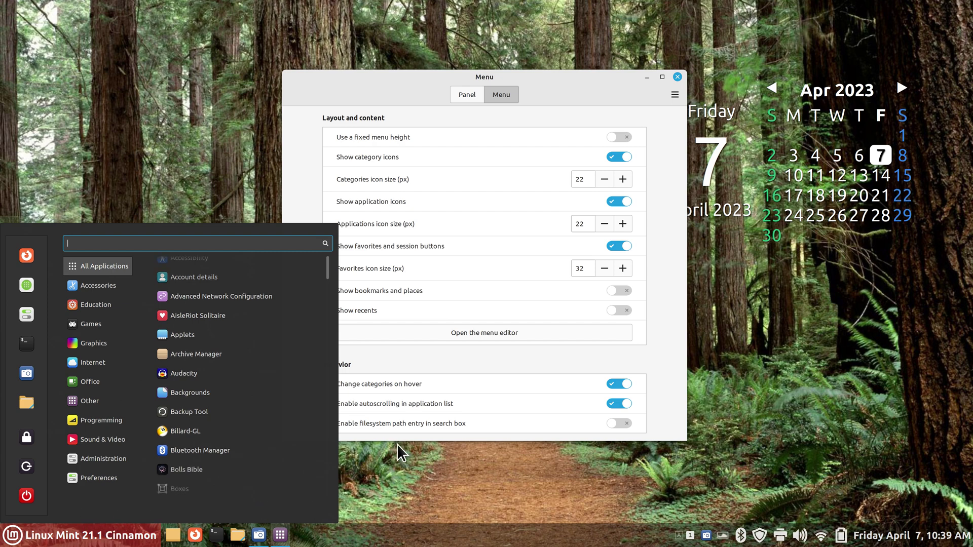
click(658, 309)
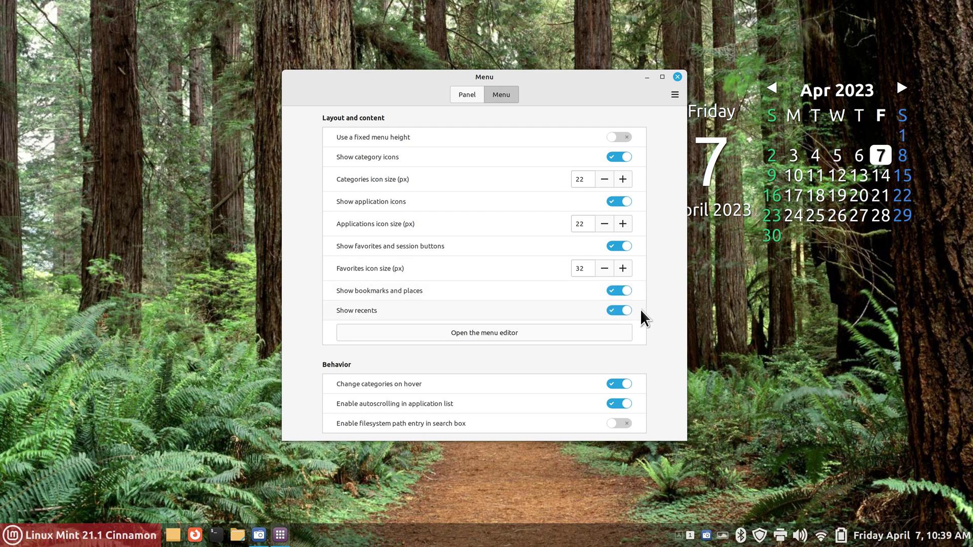
drag(576, 81, 561, 40)
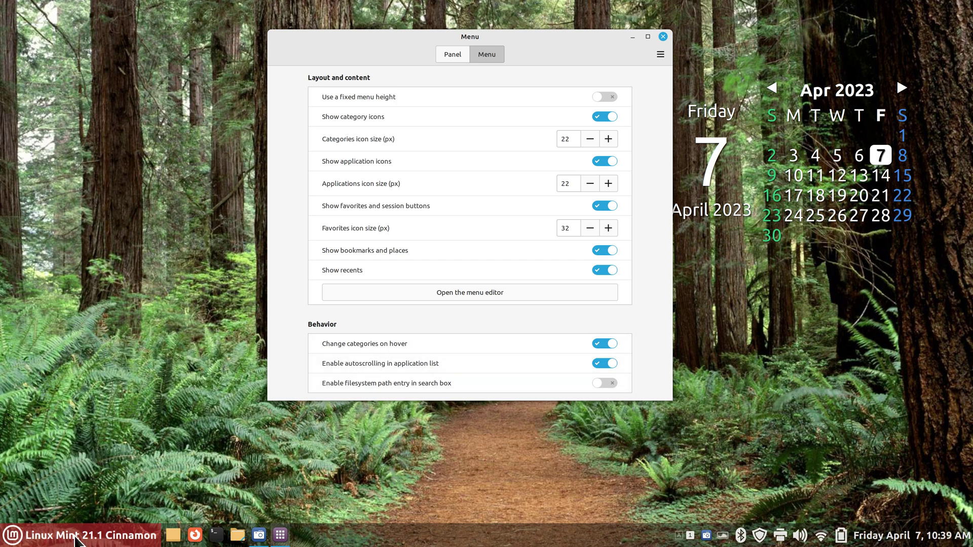
- Read the autoscrolling tooltip, shift the settings window right, and reopen the menu beside it
click(13, 535)
mouse_move(84, 296)
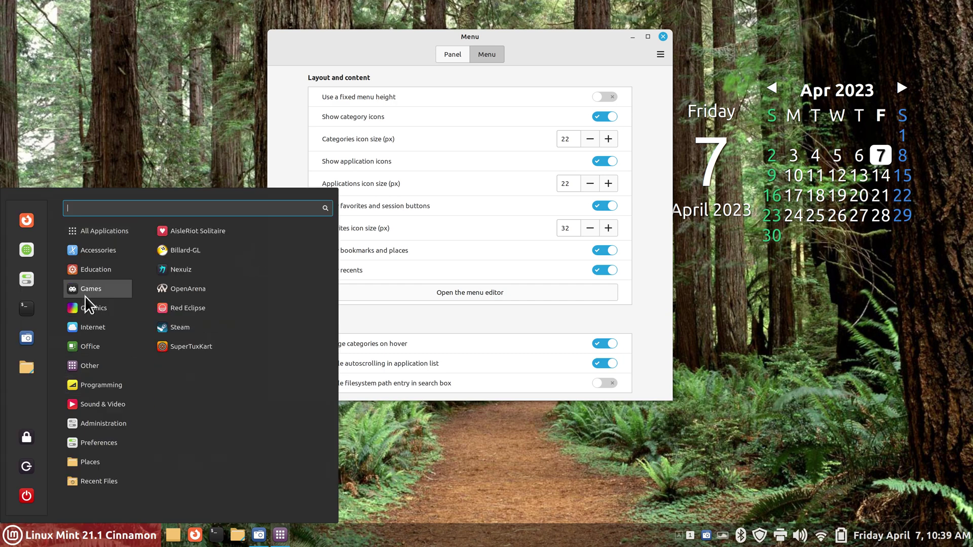
click(631, 311)
mouse_move(333, 367)
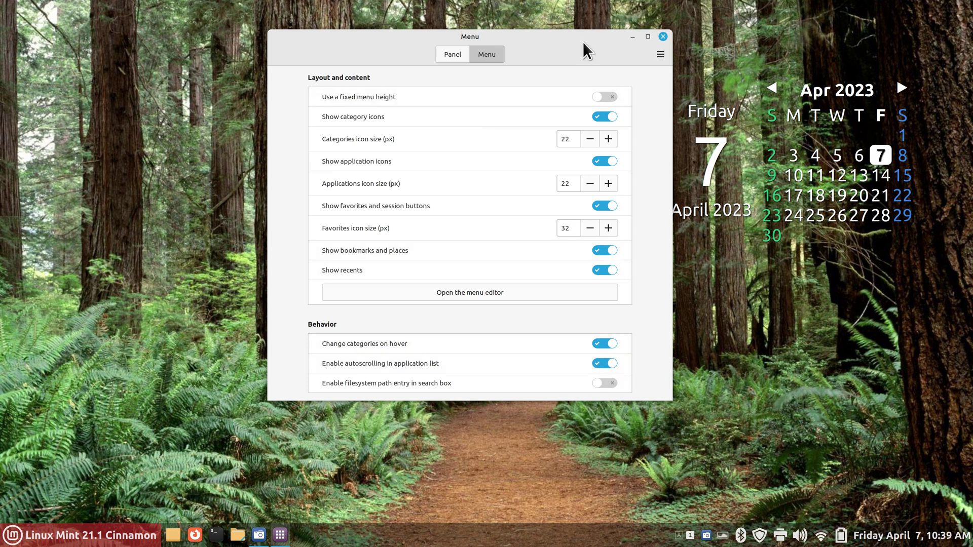
drag(583, 42, 671, 27)
click(19, 542)
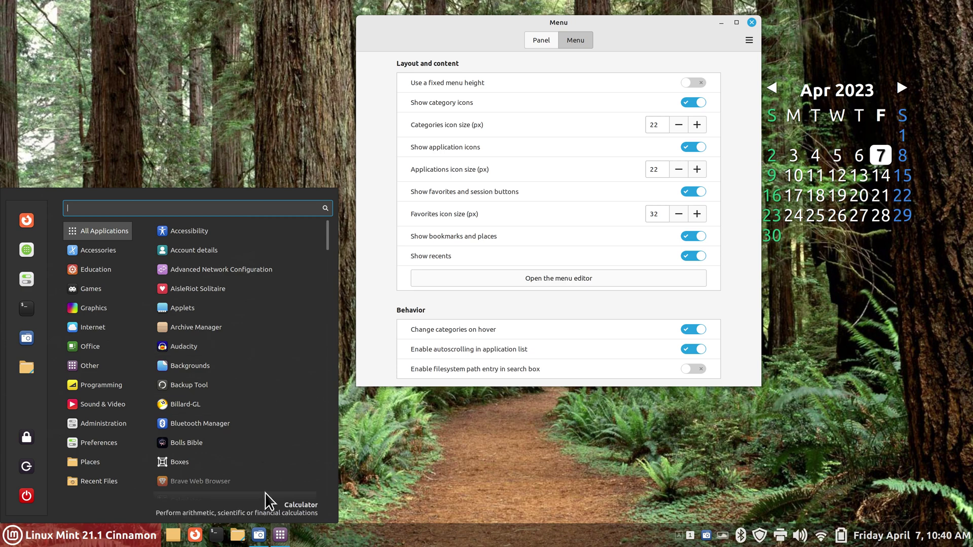
- Toggle list autoscrolling and scroll the menu's application list up and down
click(685, 350)
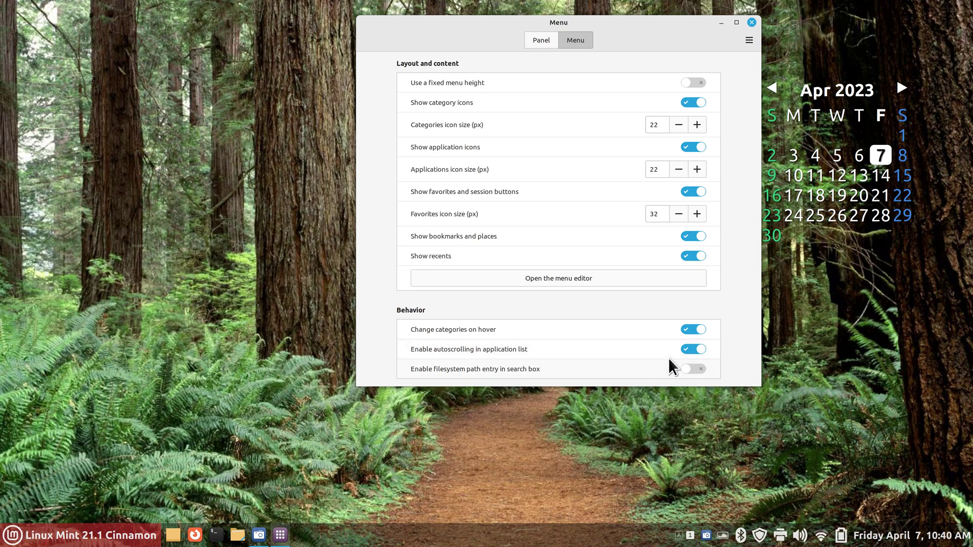
click(695, 349)
key(super)
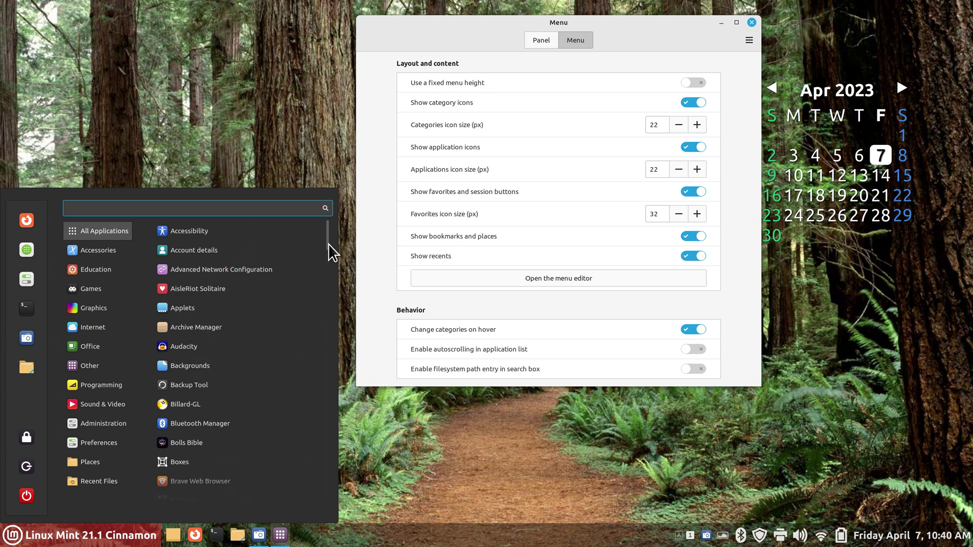
drag(328, 246, 332, 258)
scroll(331, 259, up, 1)
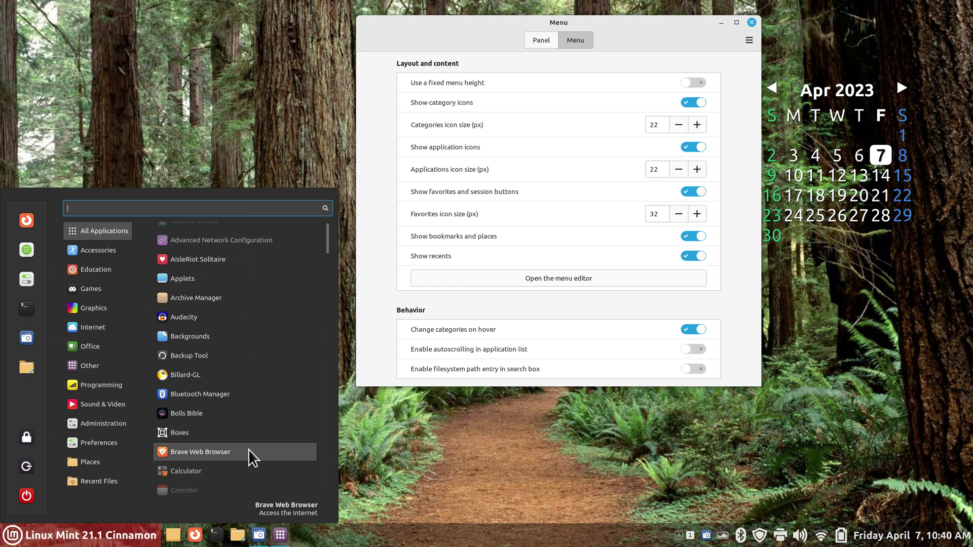
scroll(248, 449, down, 4)
scroll(249, 449, down, 4)
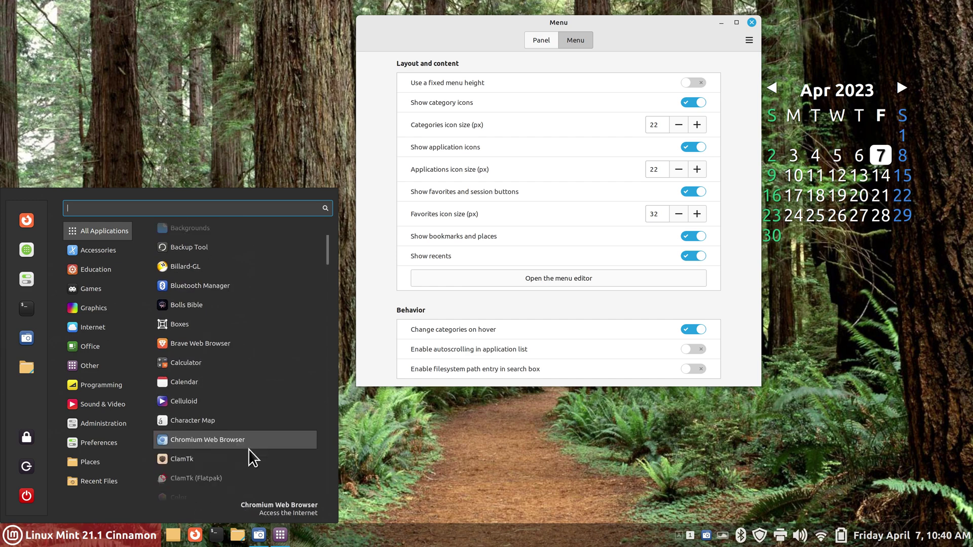
scroll(249, 449, up, 1)
scroll(248, 449, down, 7)
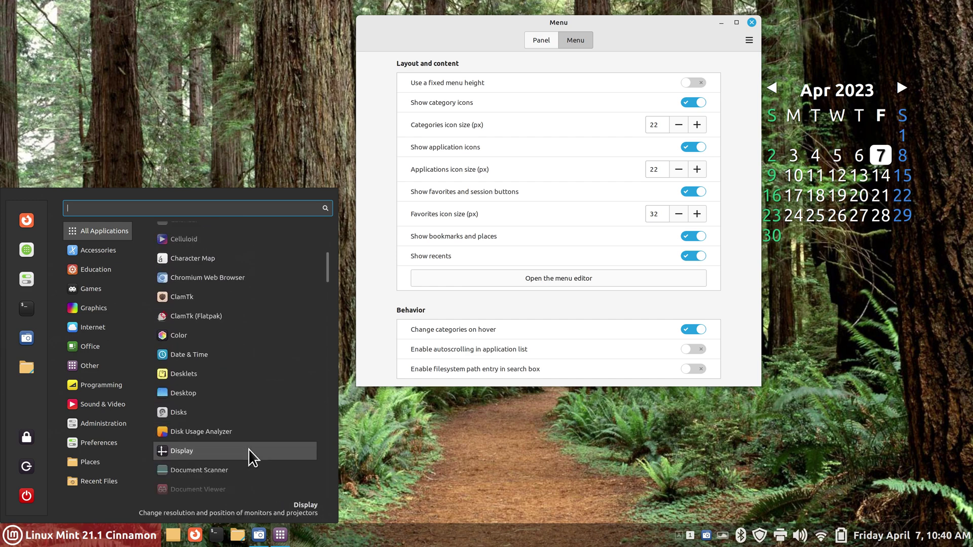
scroll(248, 449, down, 1)
scroll(248, 449, up, 1)
scroll(248, 449, down, 1)
scroll(248, 449, down, 3)
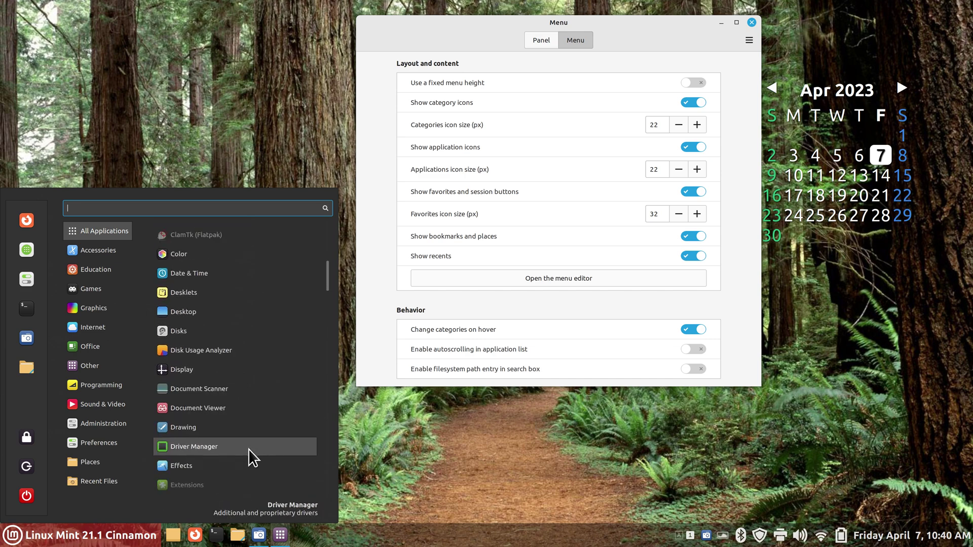
click(698, 350)
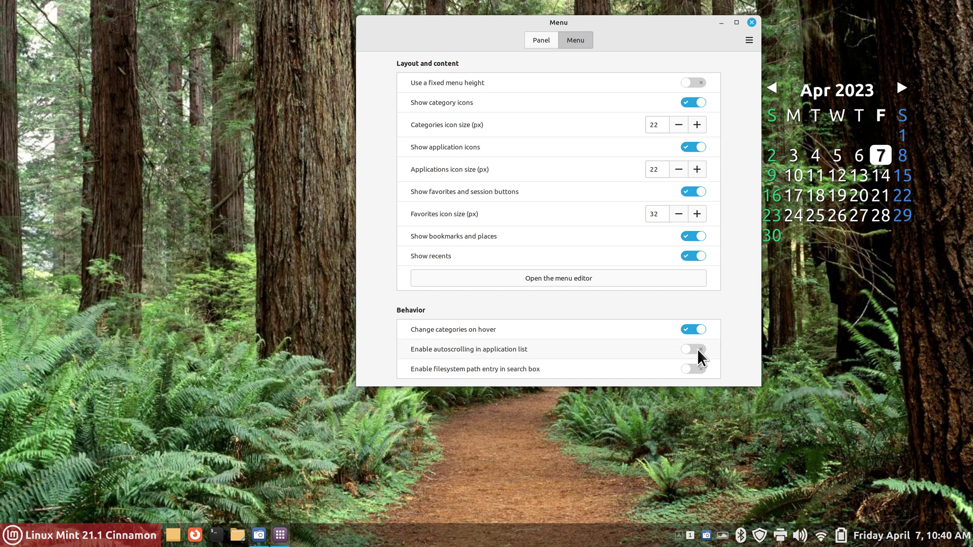
- Test autoscrolling at the list edges, then enable filesystem path entry in the search box
click(71, 537)
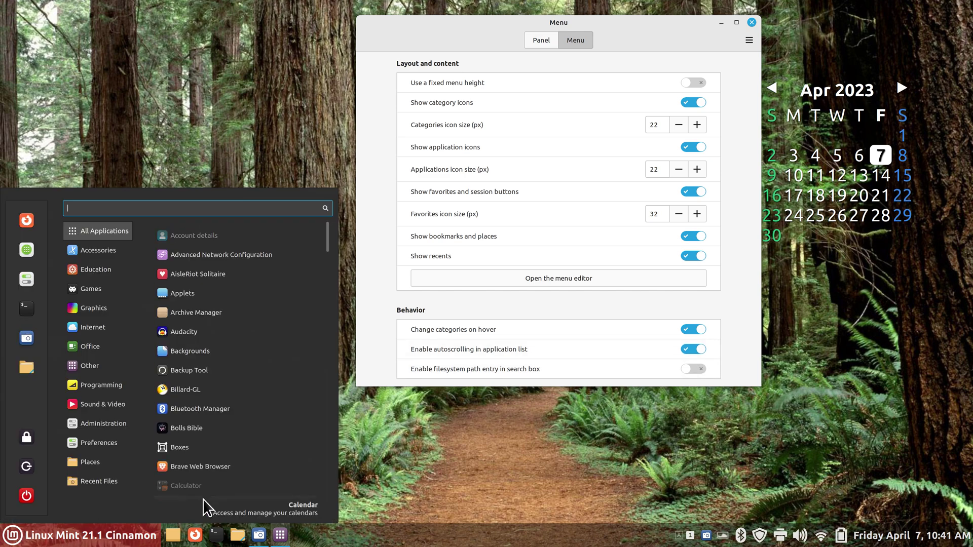
mouse_move(204, 507)
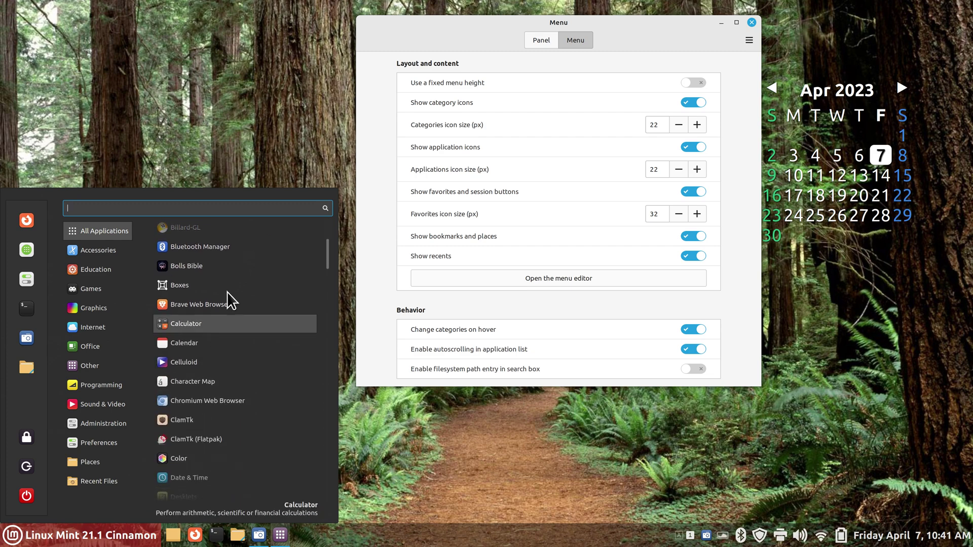
mouse_move(234, 217)
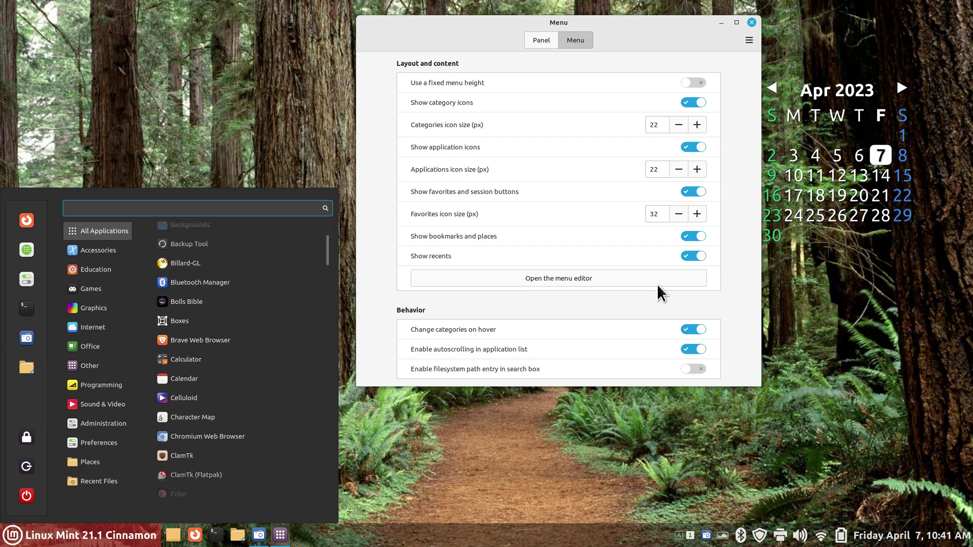
click(746, 327)
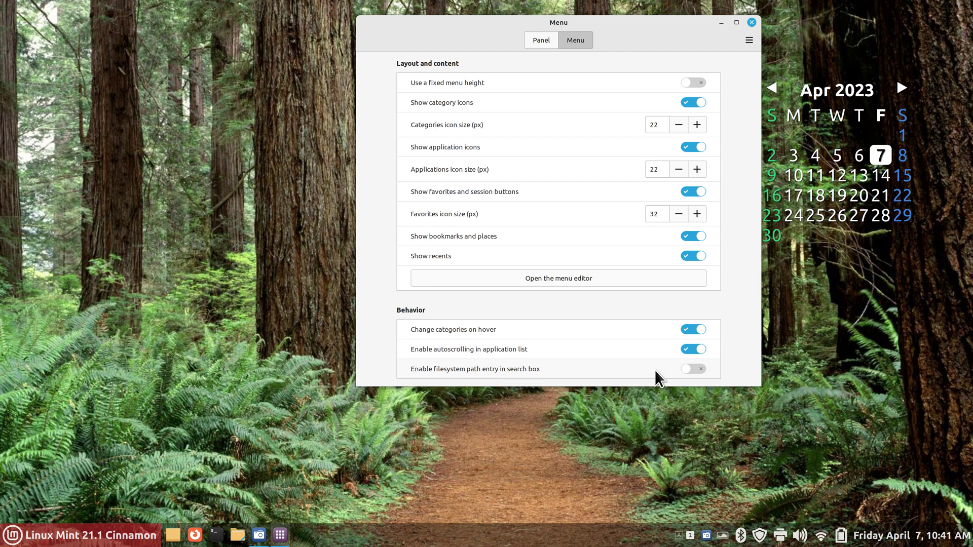
click(702, 369)
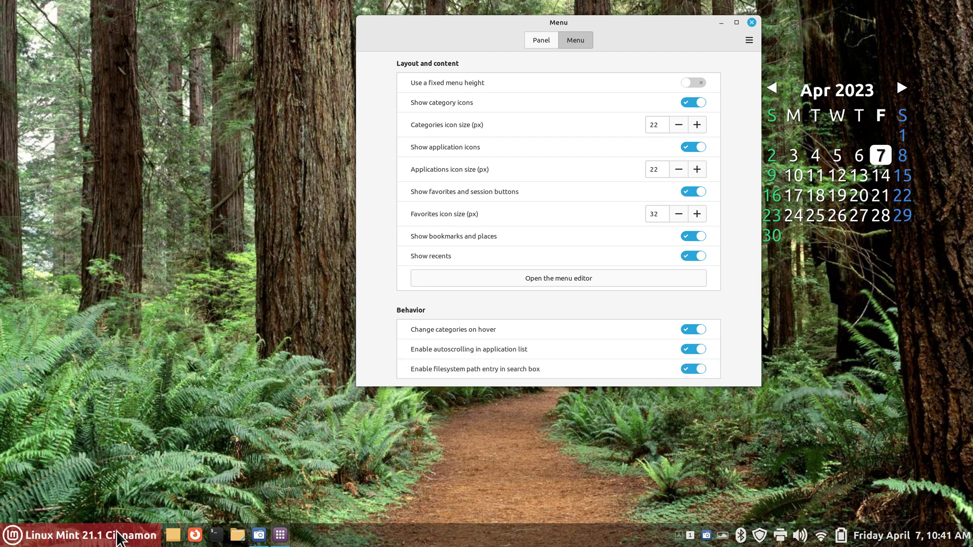
- Open the Music folder in Nemo and copy its full path from the editable location bar
click(238, 535)
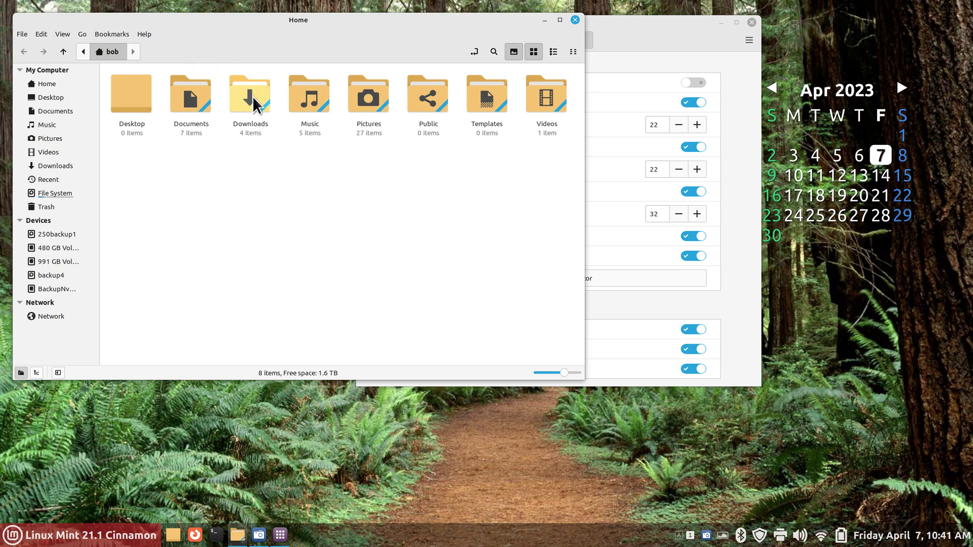
drag(283, 23, 486, 126)
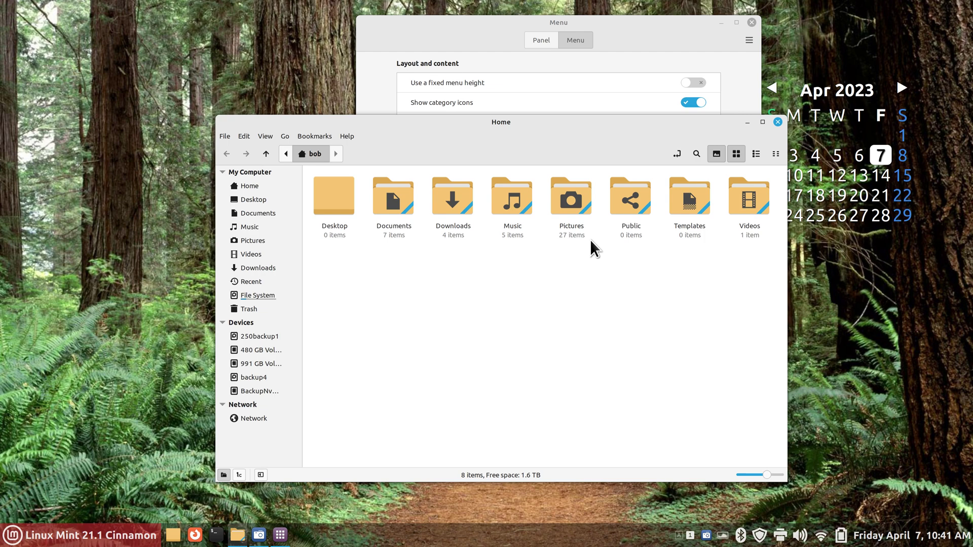
double_click(517, 194)
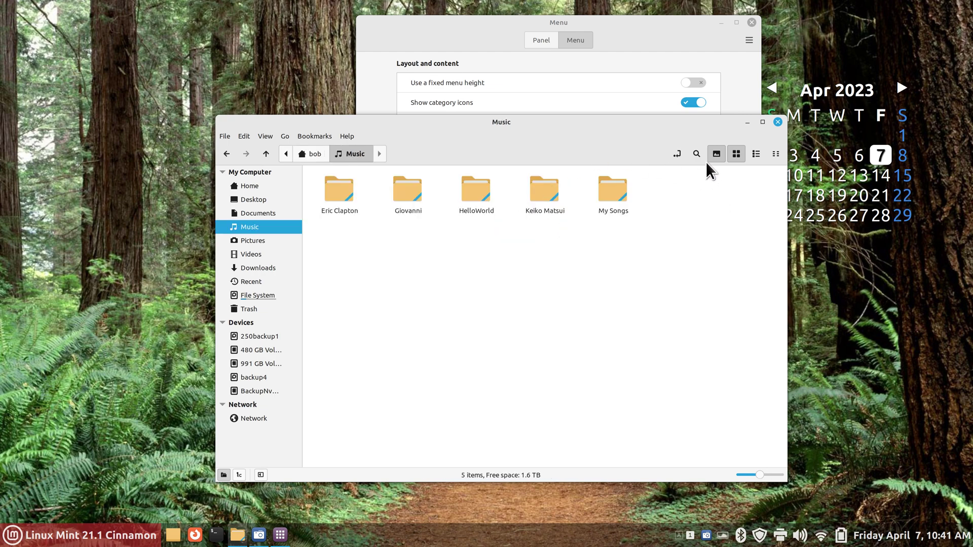
click(677, 156)
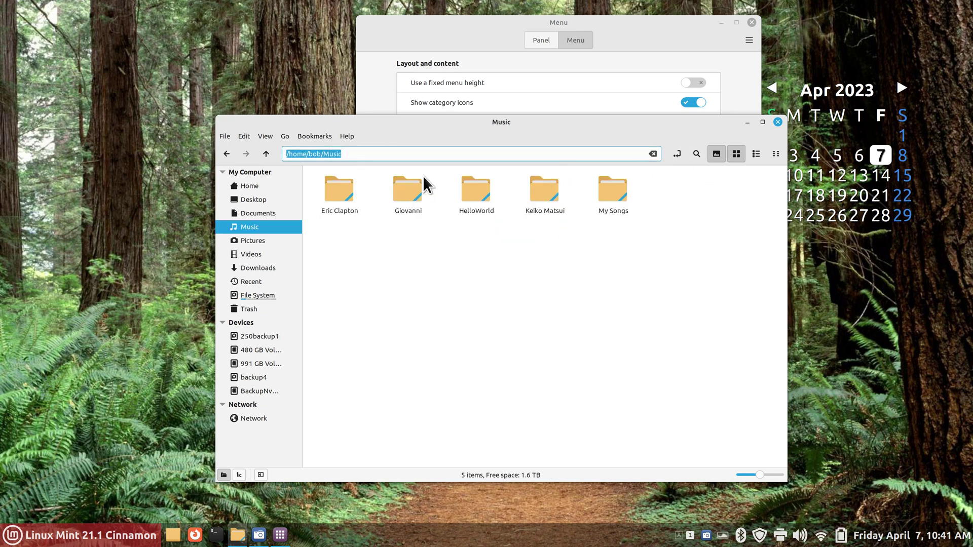
click(357, 154)
drag(347, 153, 286, 154)
right_click(298, 153)
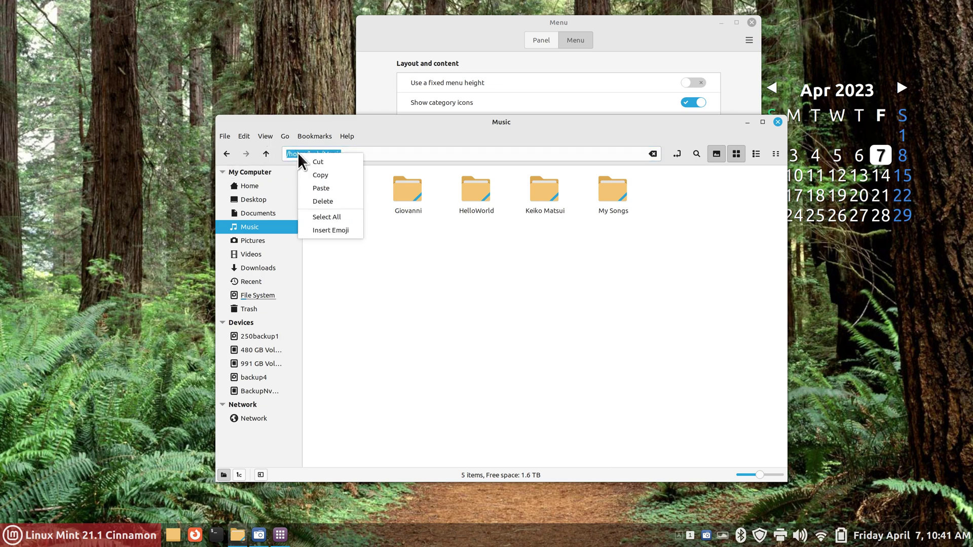
click(330, 176)
- Close Nemo and Menu settings, open Music via its full path typed in menu search, then close it
click(778, 122)
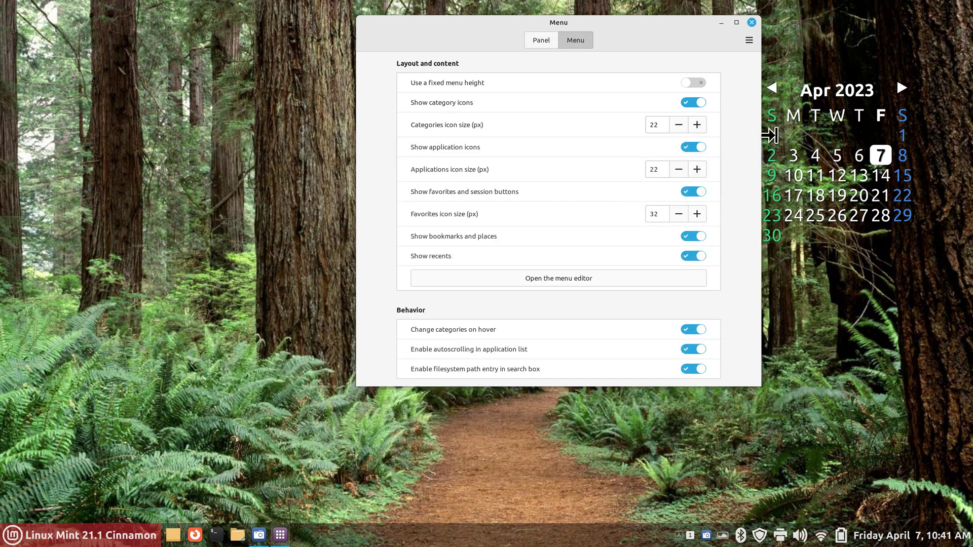
click(752, 22)
click(102, 535)
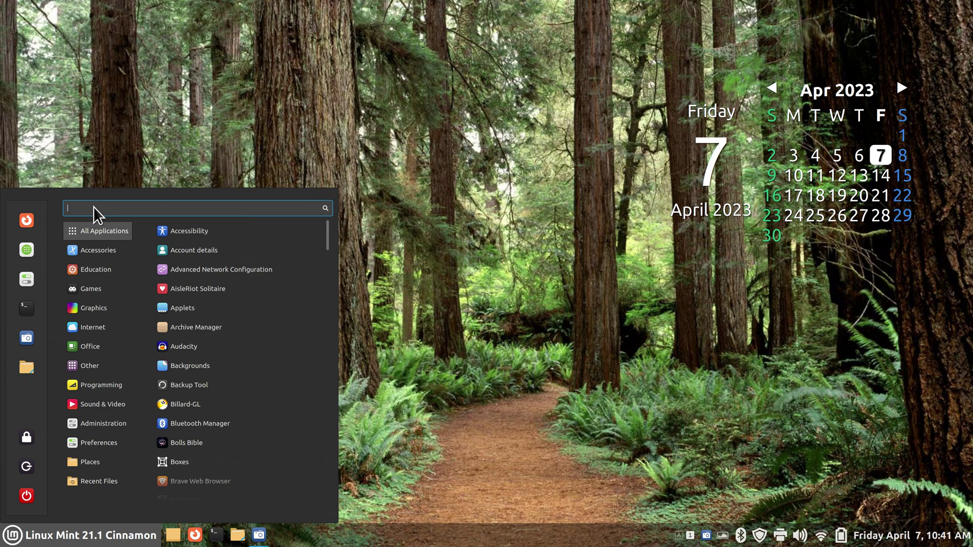
text(/home/bob/Music)
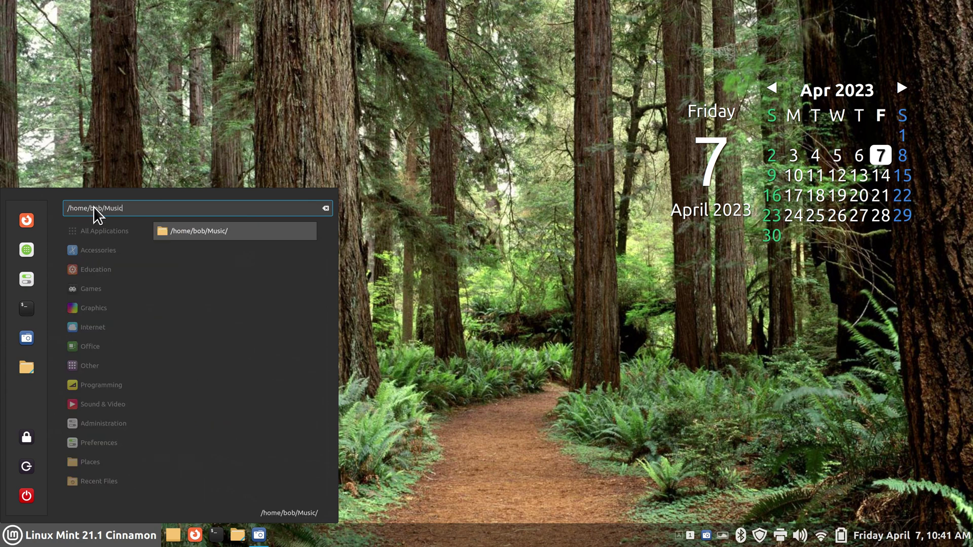
click(166, 233)
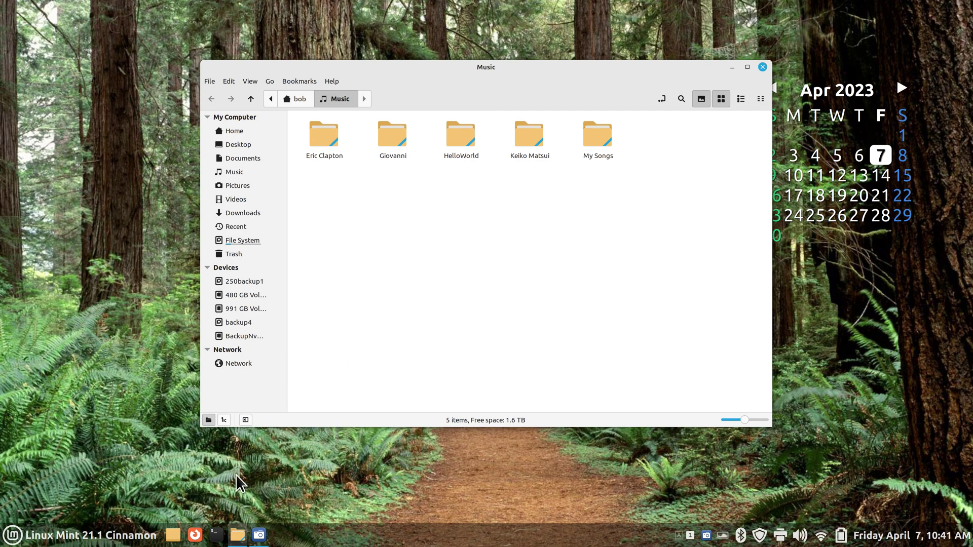
click(763, 68)
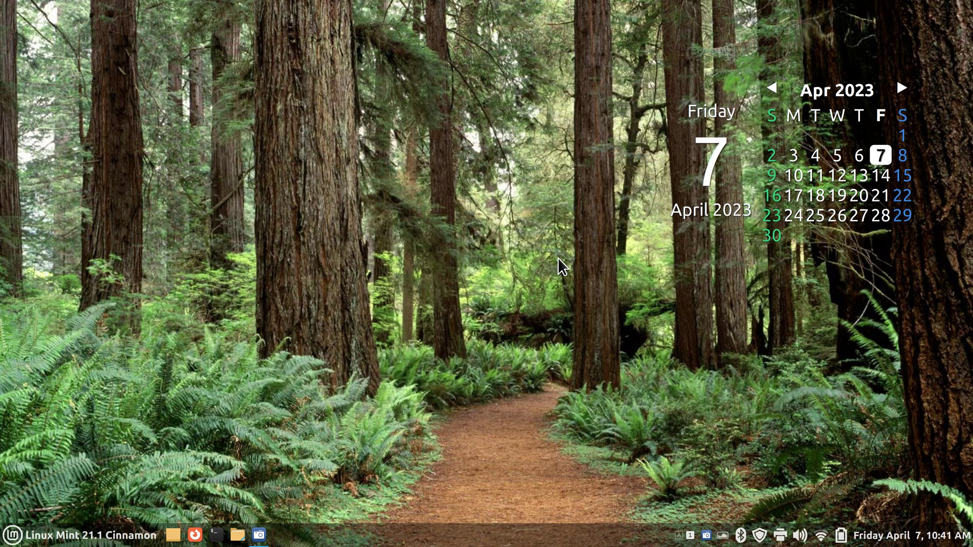
- Reopen Menu settings, enlarge the window, and select the Super L shortcut on the Panel tab
right_click(19, 536)
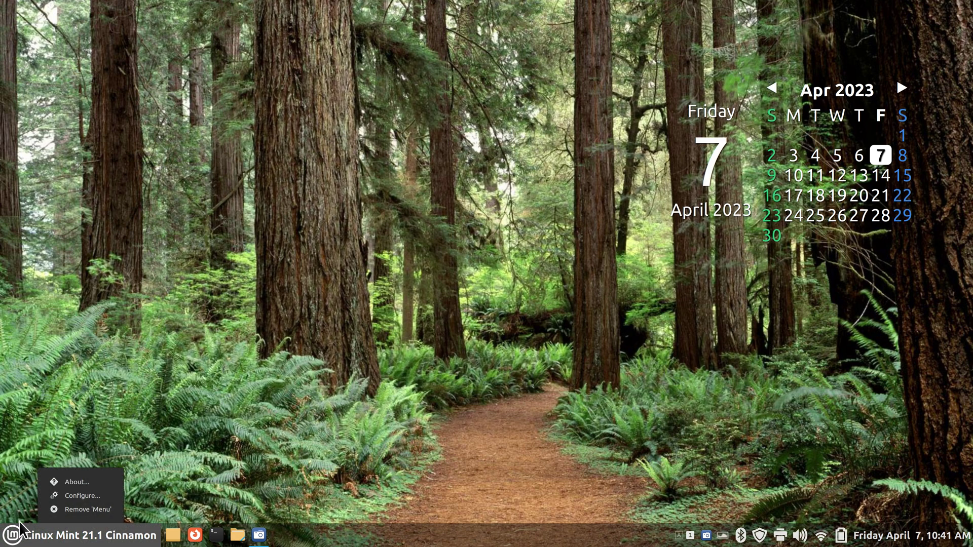
click(80, 498)
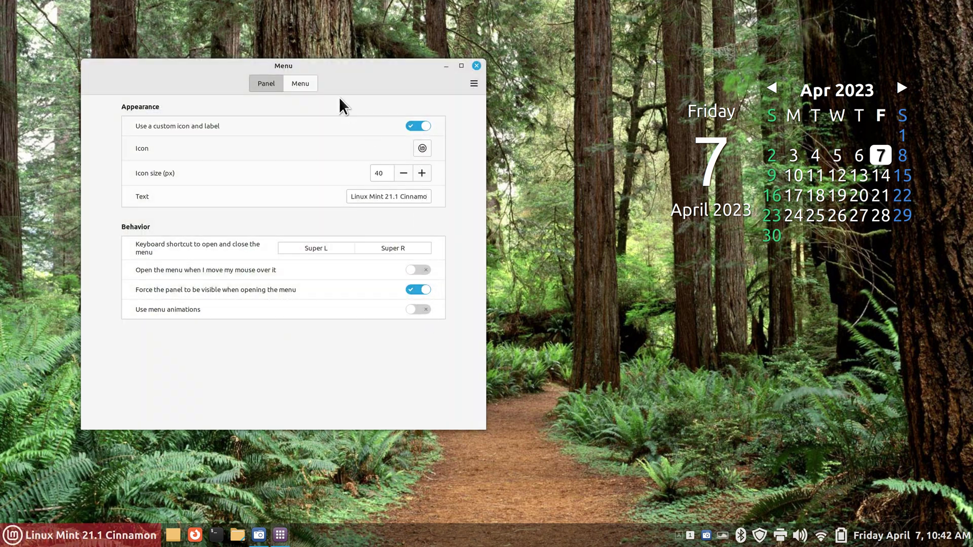
click(310, 84)
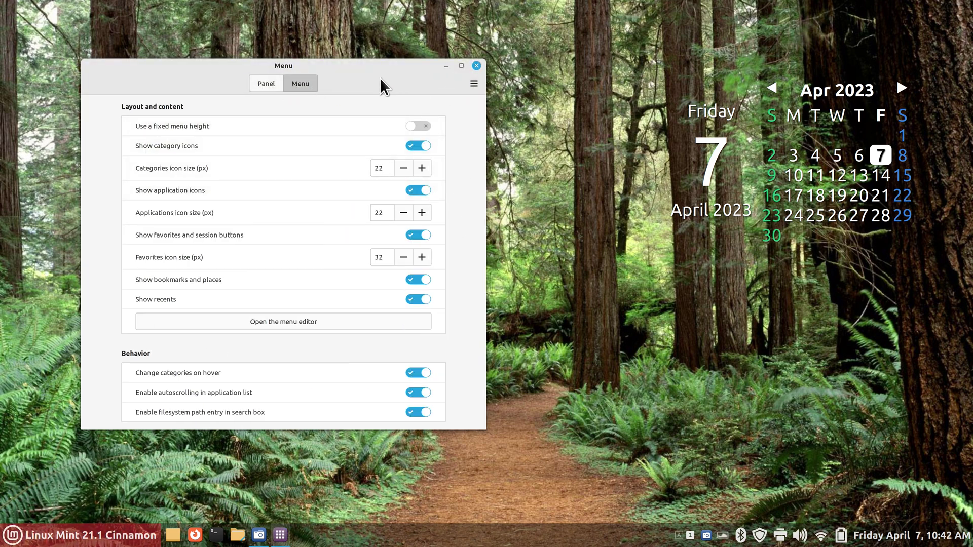
drag(380, 80, 580, 75)
drag(659, 388, 659, 434)
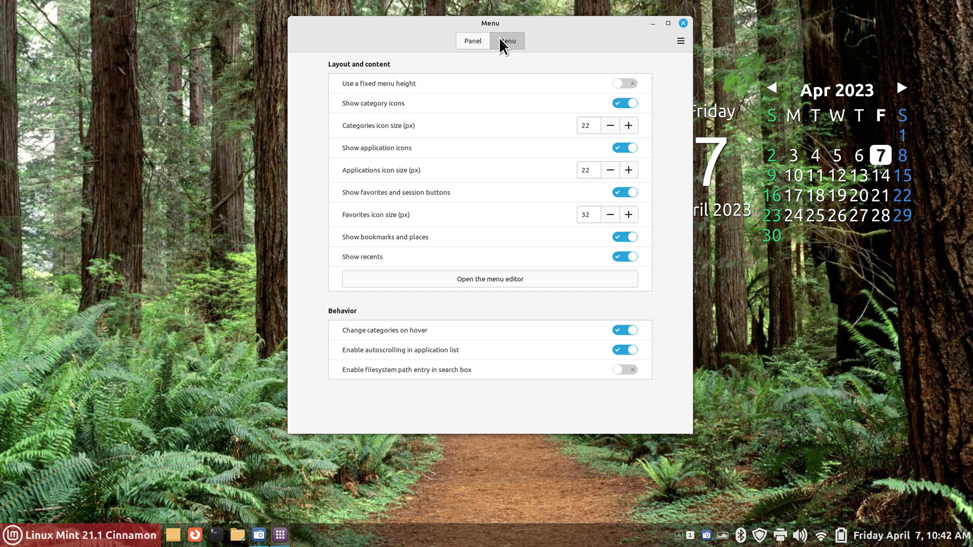
click(465, 39)
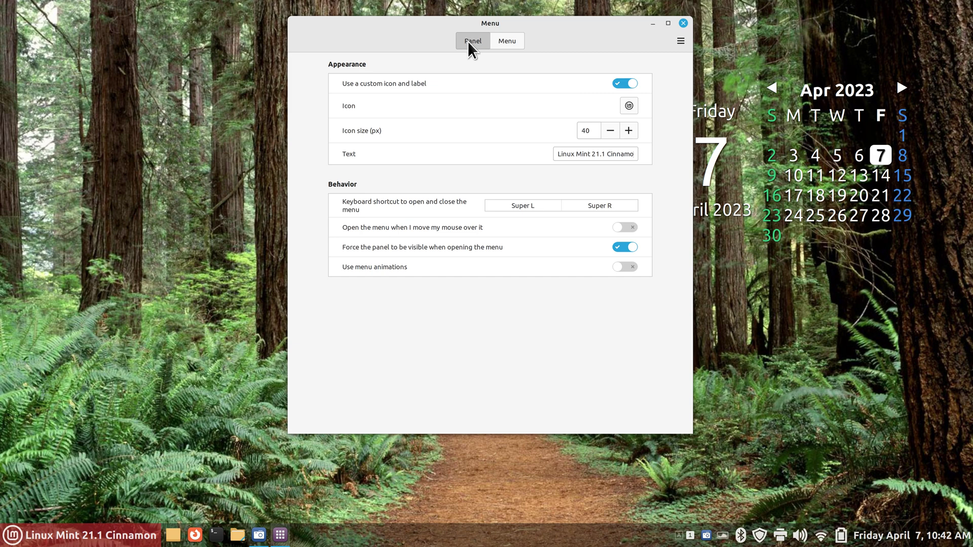
click(525, 205)
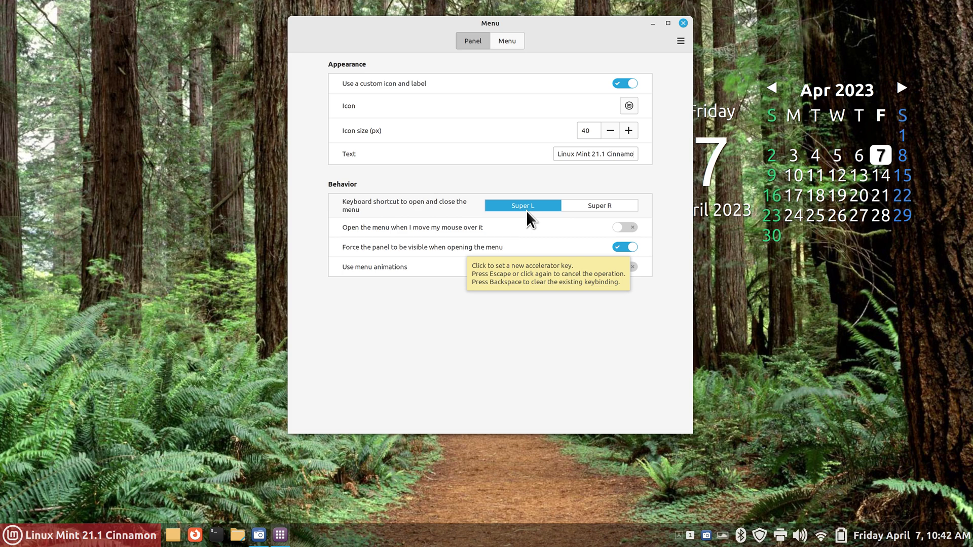
- Try binding C as the menu shortcut, cancel to keep Super L/R, and close settings
click(526, 205)
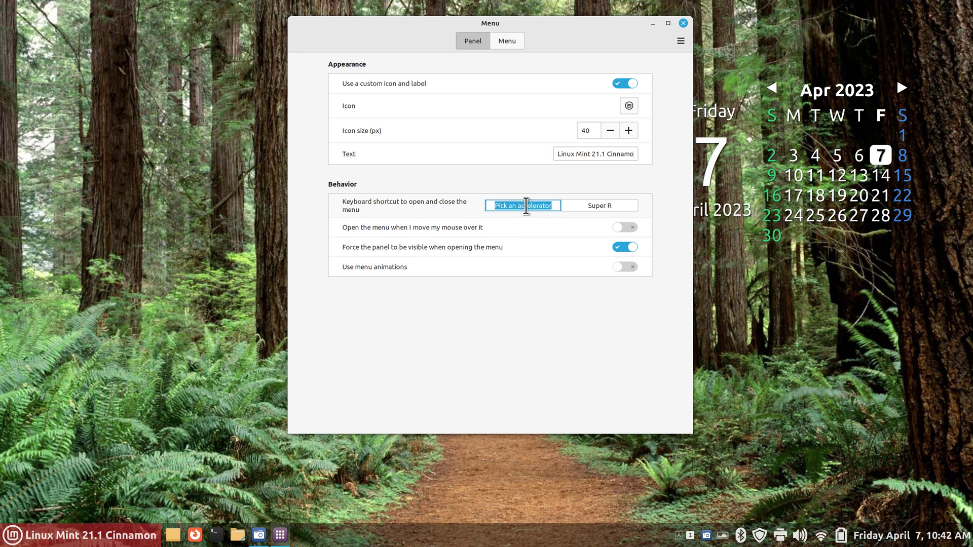
key(c)
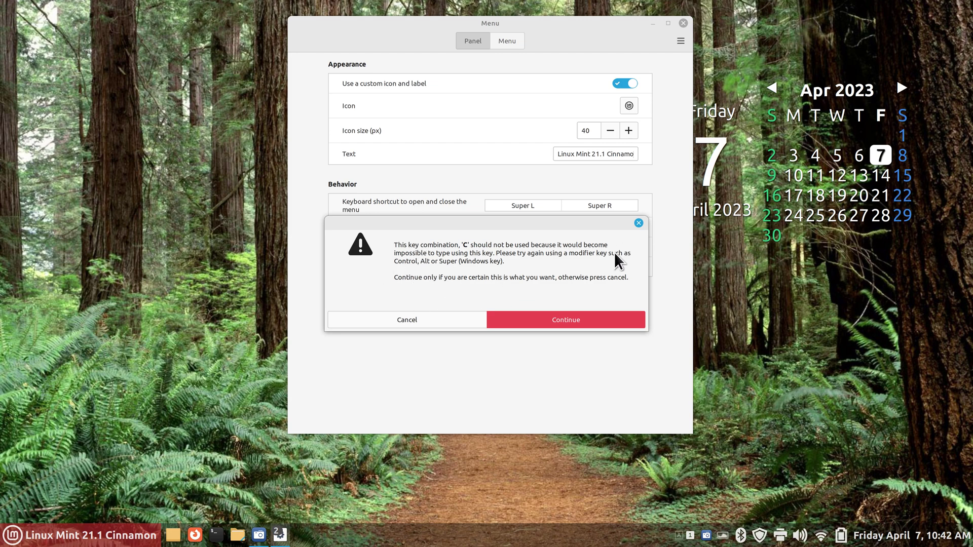
click(639, 224)
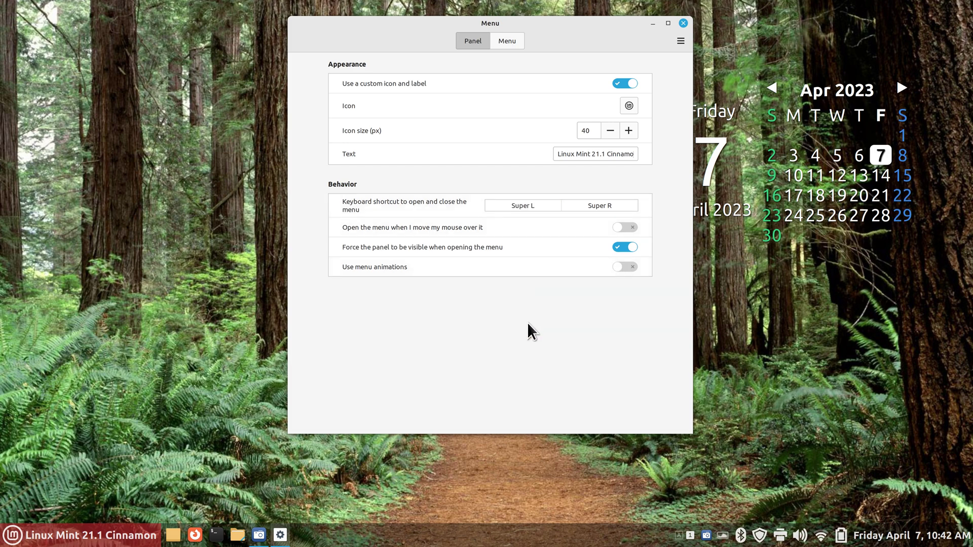
click(683, 23)
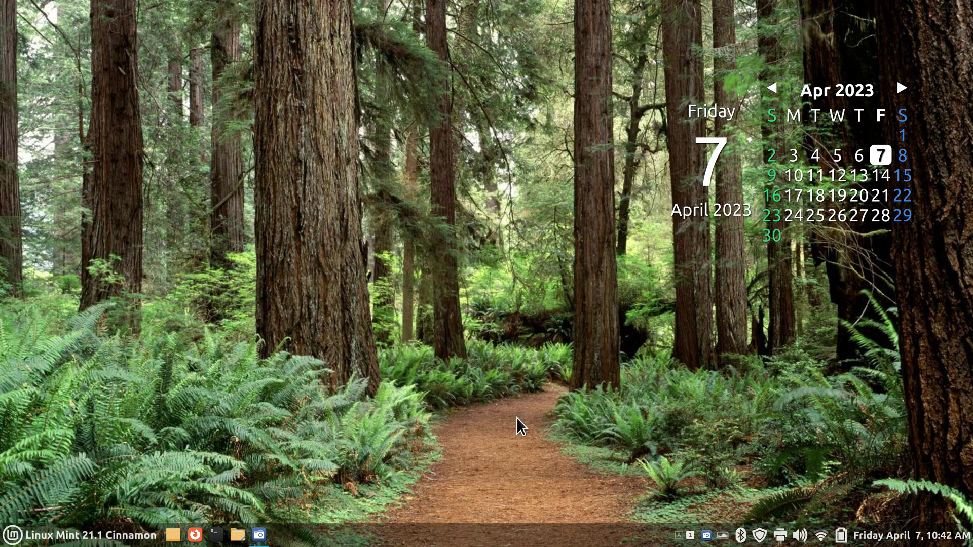